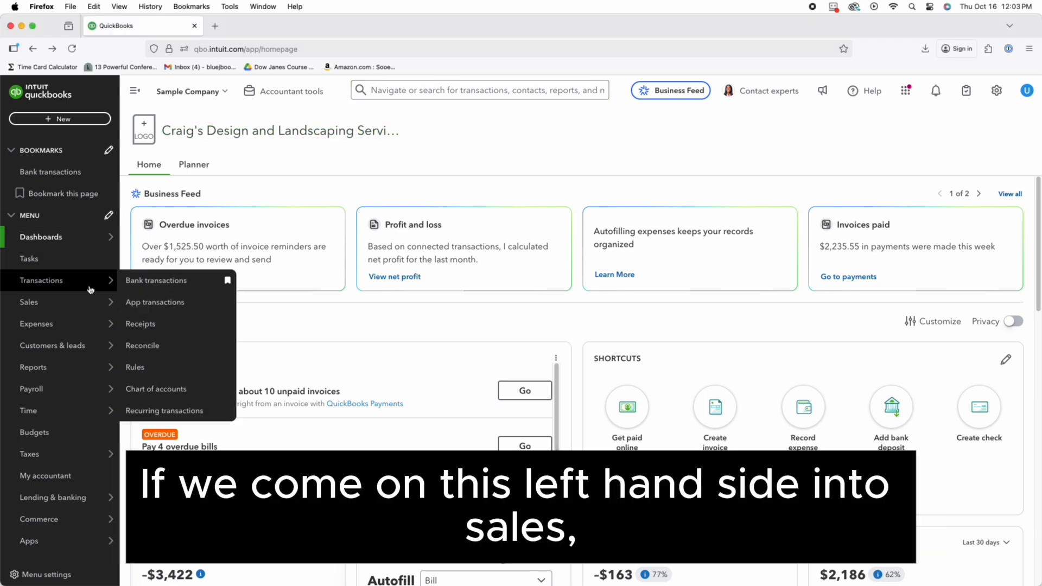
# Open the Products and Services list under Sales and start a new item of type Inventory
pyautogui.moveTo(103, 305)
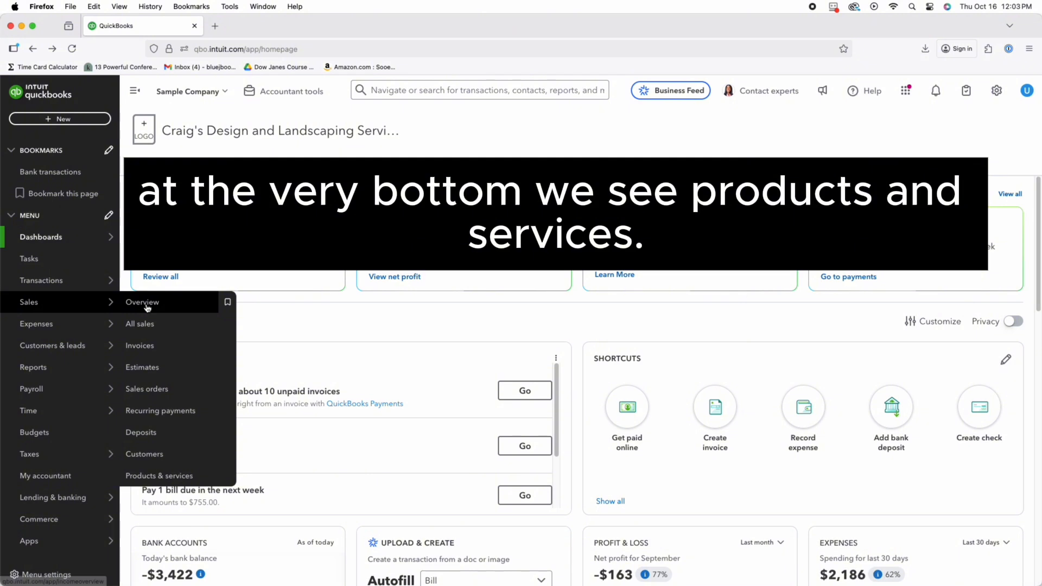
pyautogui.click(181, 480)
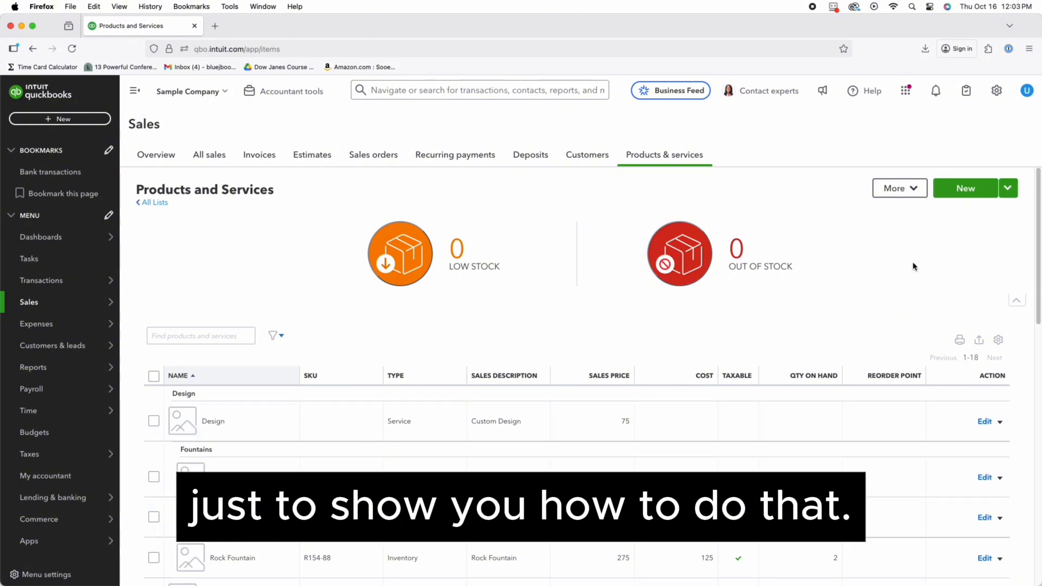
pyautogui.click(966, 189)
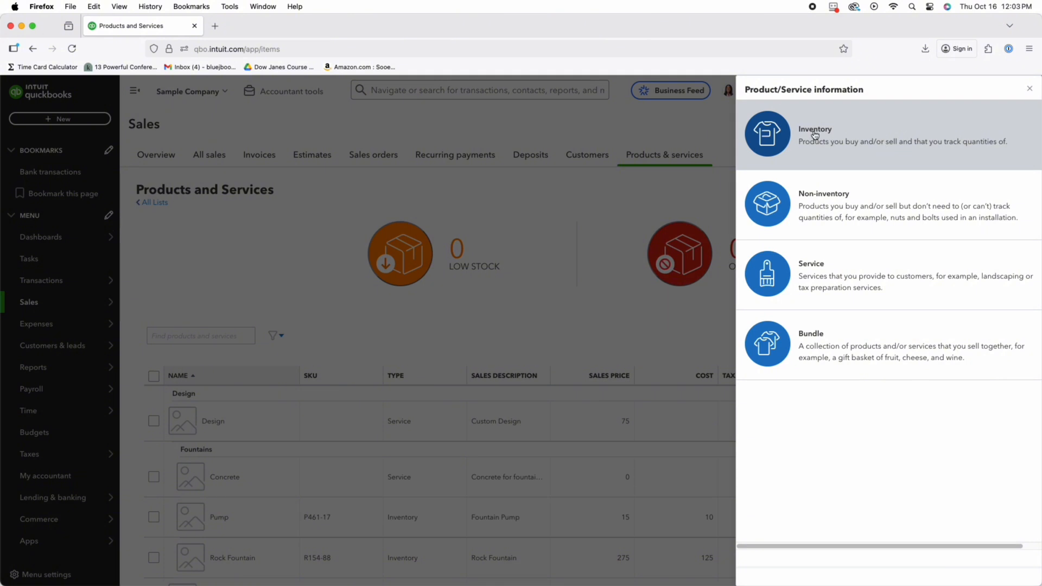
pyautogui.click(777, 141)
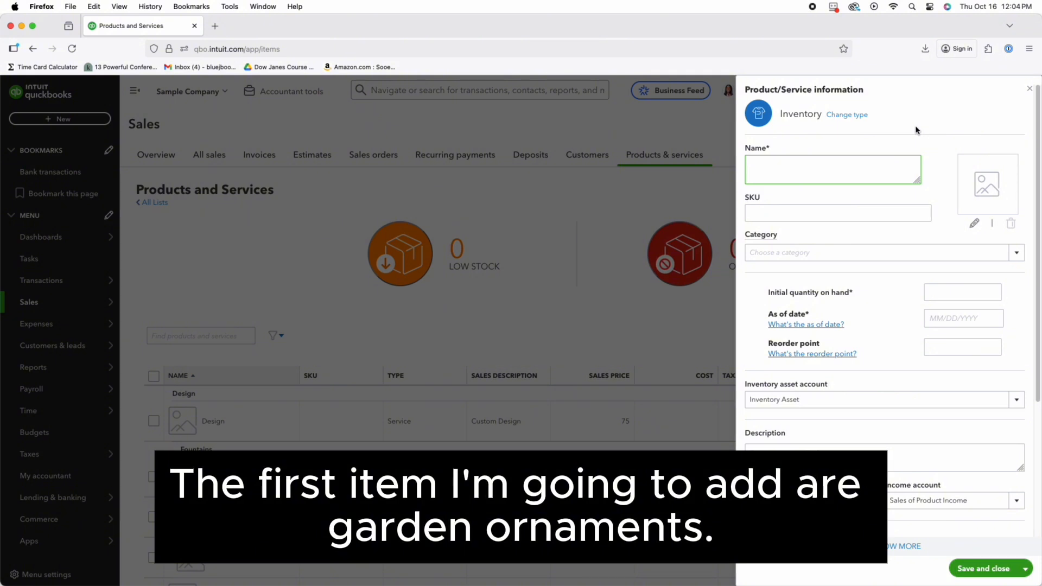
# Name the inventory item Garden Ornaments and assign it to the Design category
pyautogui.write('Gard')
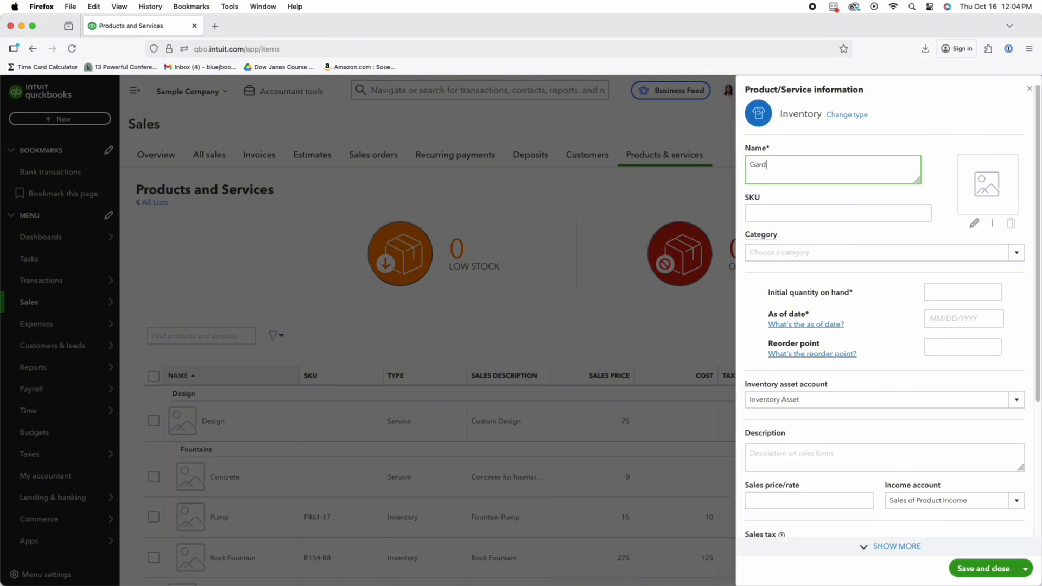
pyautogui.write('en Ornaments')
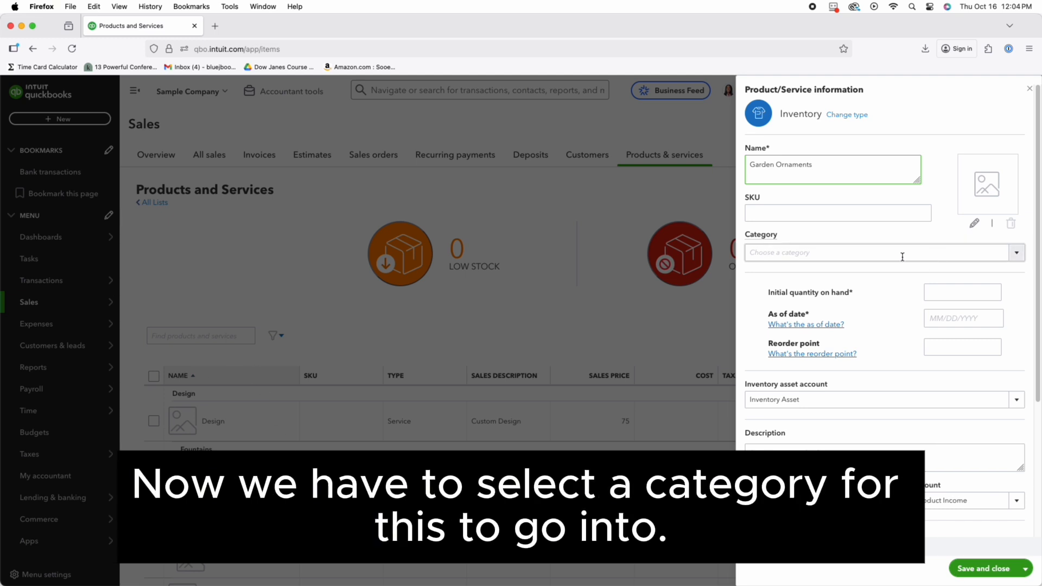
pyautogui.click(1017, 257)
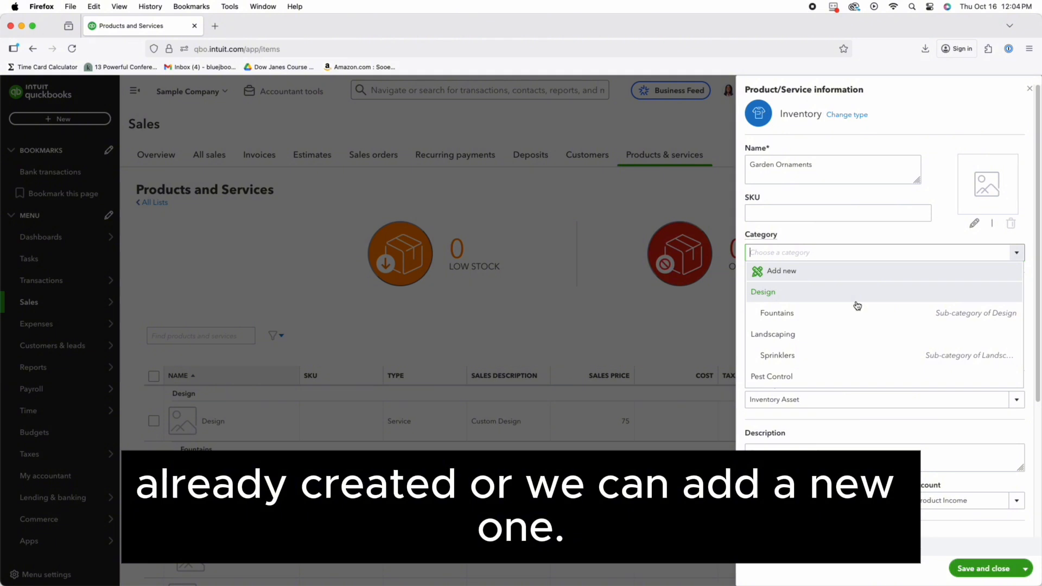
pyautogui.click(791, 297)
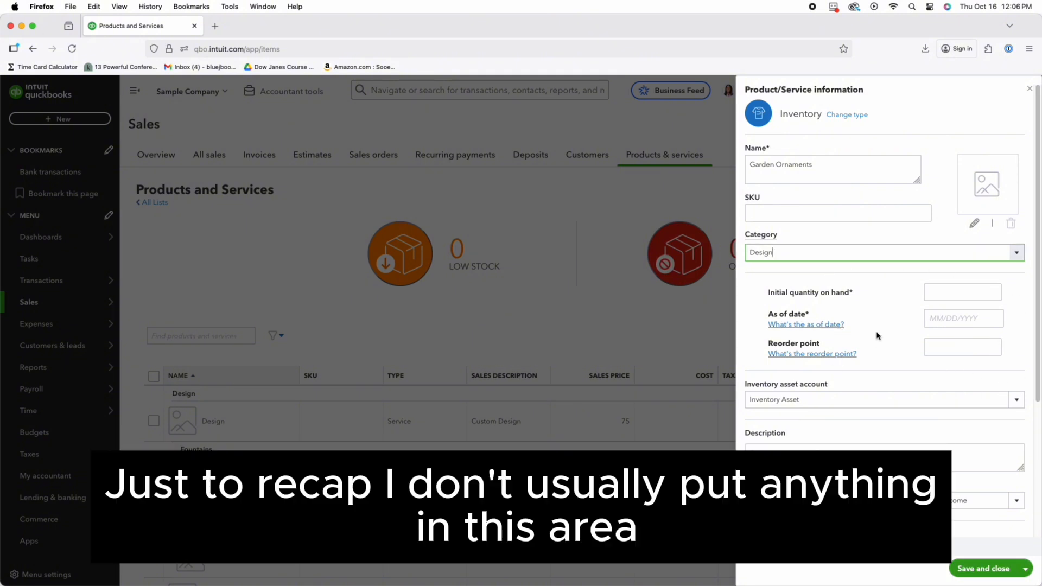
# Select Inventory Asset as the inventory asset account and enter Garden Ornaments as the sales description
pyautogui.scroll(-2, 985, 364)
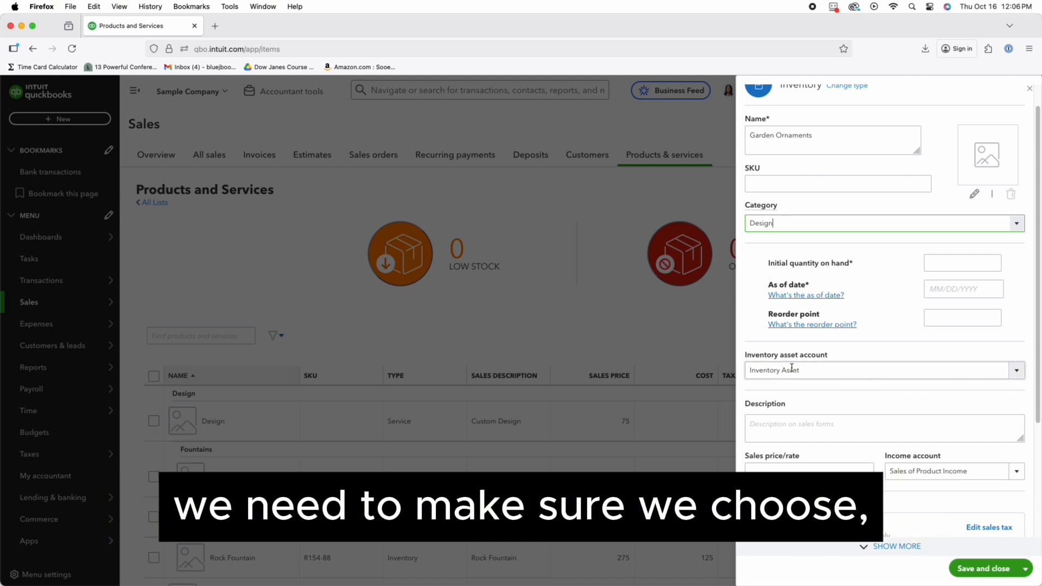
pyautogui.click(1014, 374)
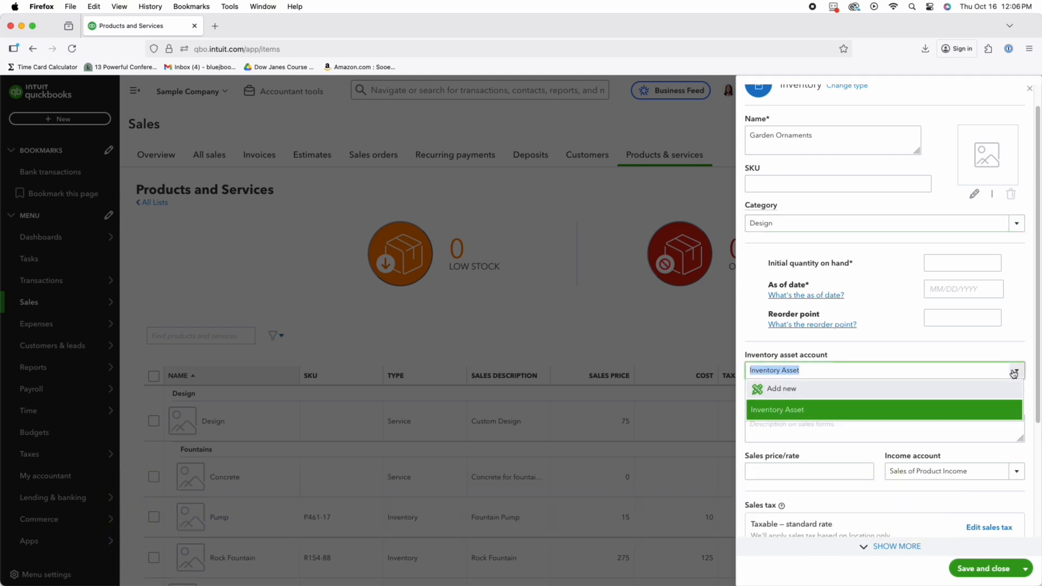
pyautogui.click(824, 411)
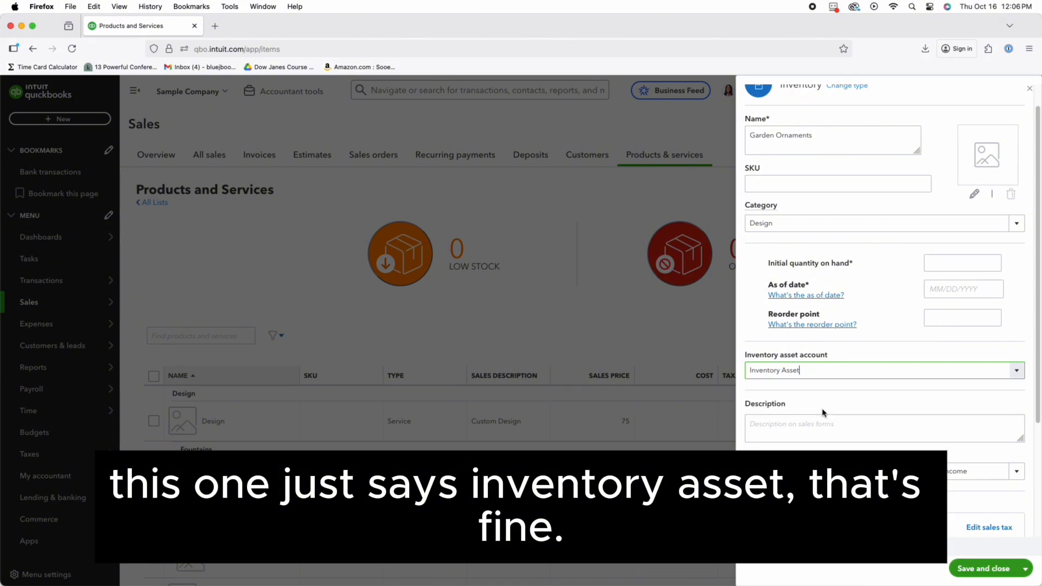
pyautogui.scroll(-1, 824, 402)
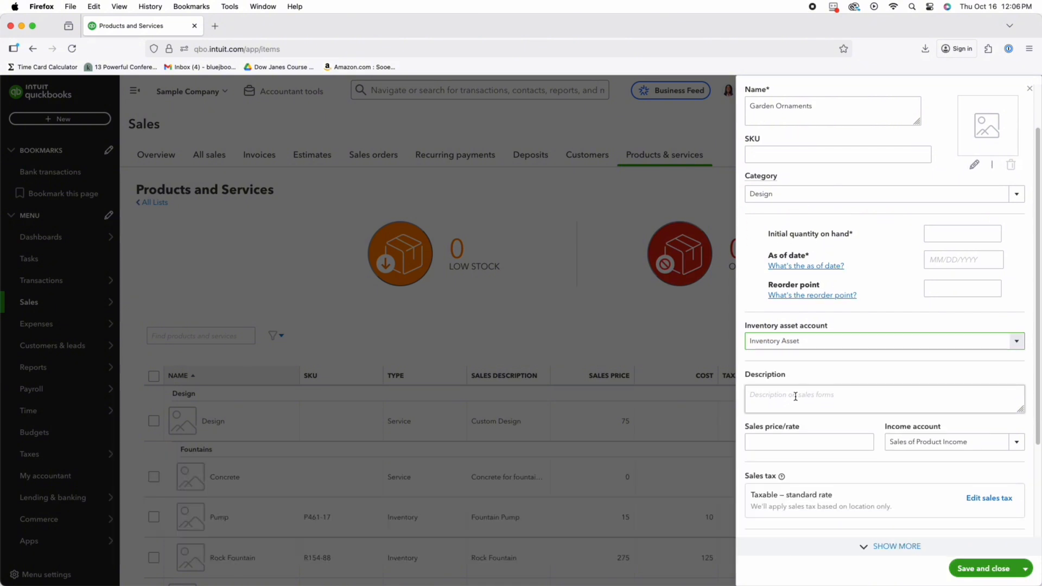
pyautogui.click(794, 397)
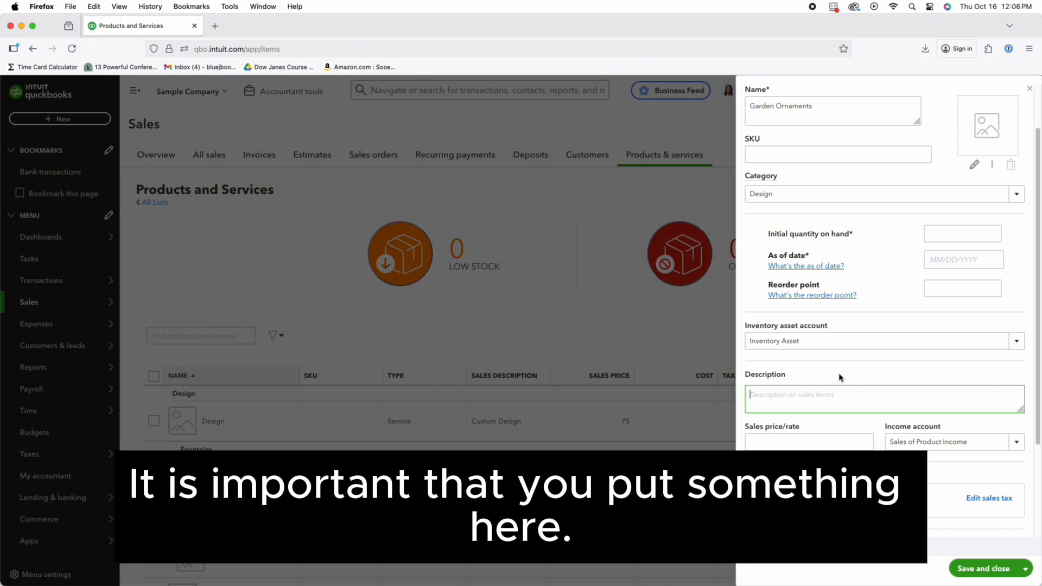
pyautogui.write('Gar')
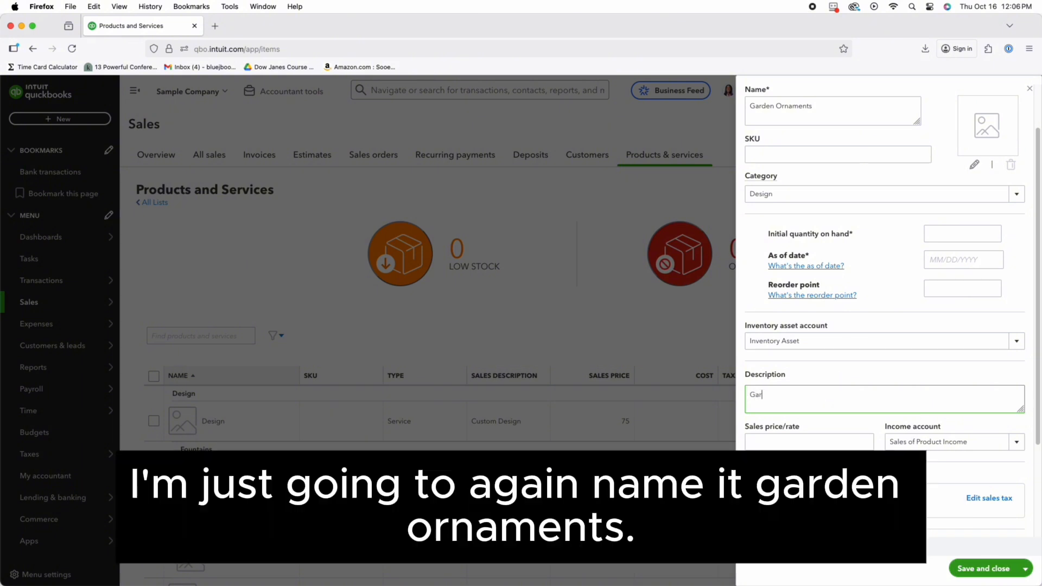
pyautogui.write('den Ornaments')
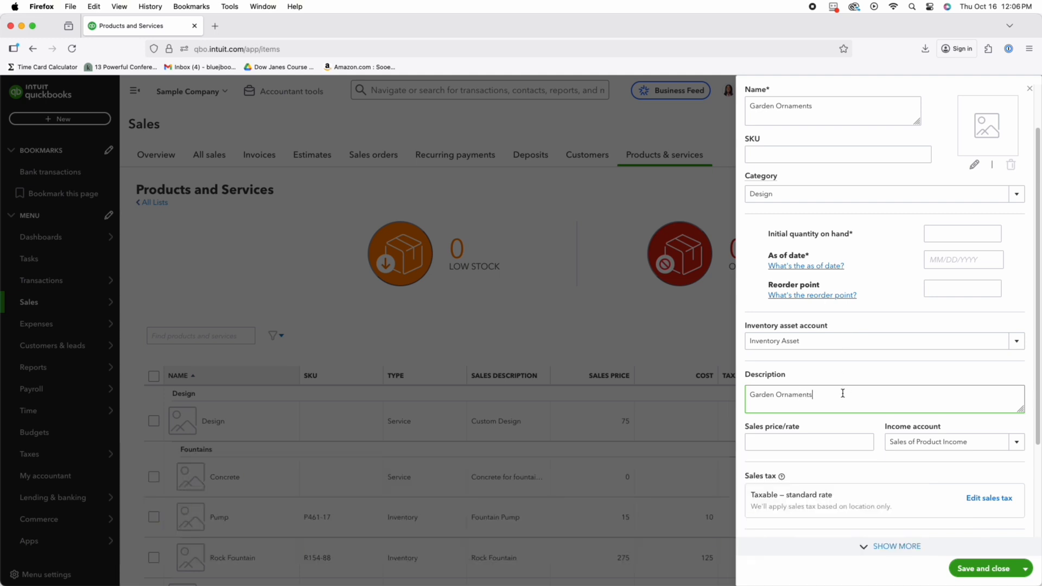
# Select Sales of Product Income as the income account for the garden ornaments item
pyautogui.scroll(-3, 842, 393)
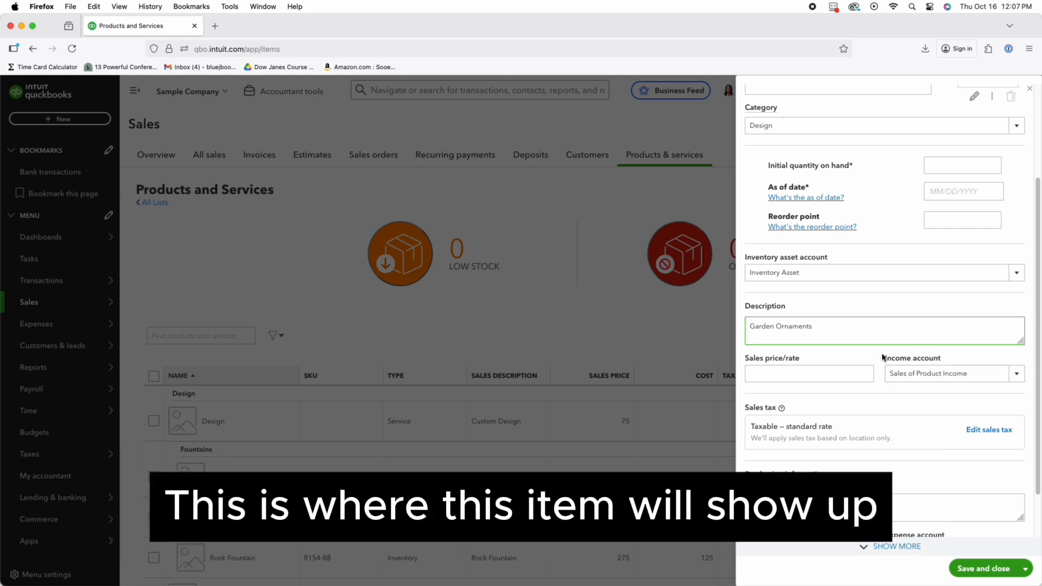
pyautogui.moveTo(883, 358); pyautogui.dragTo(948, 366)
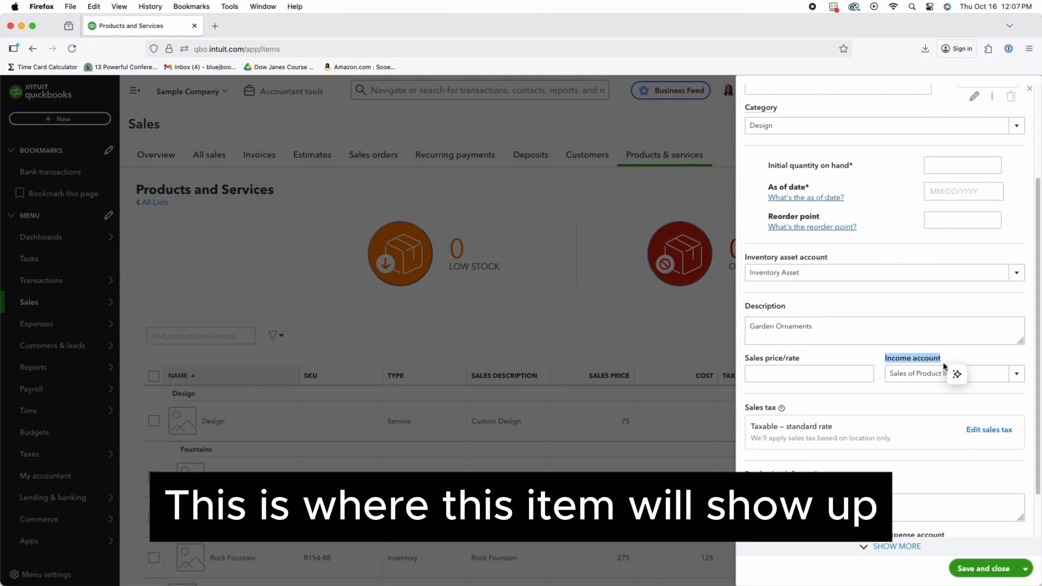
pyautogui.click(965, 354)
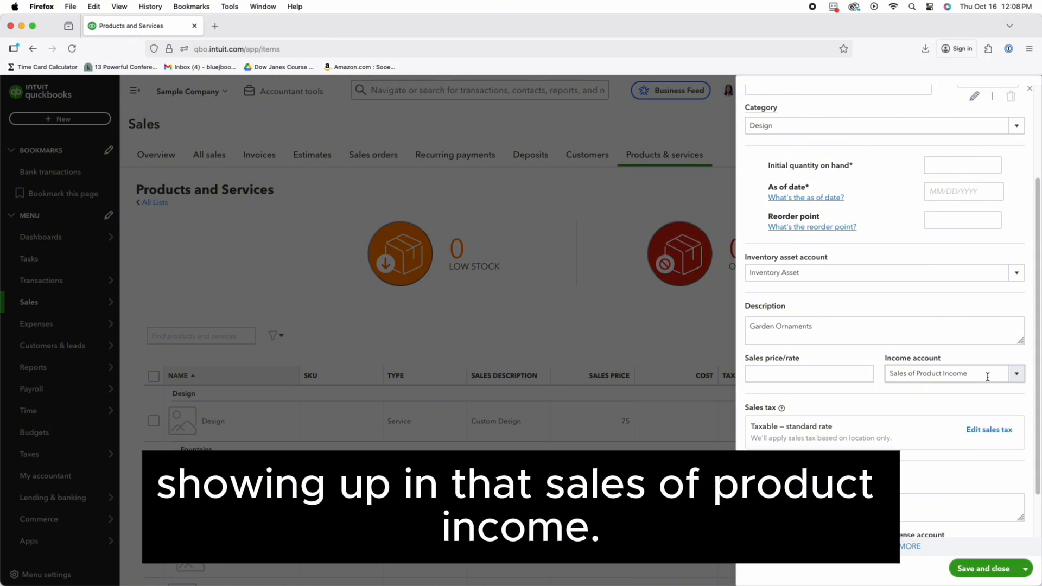
pyautogui.click(1017, 375)
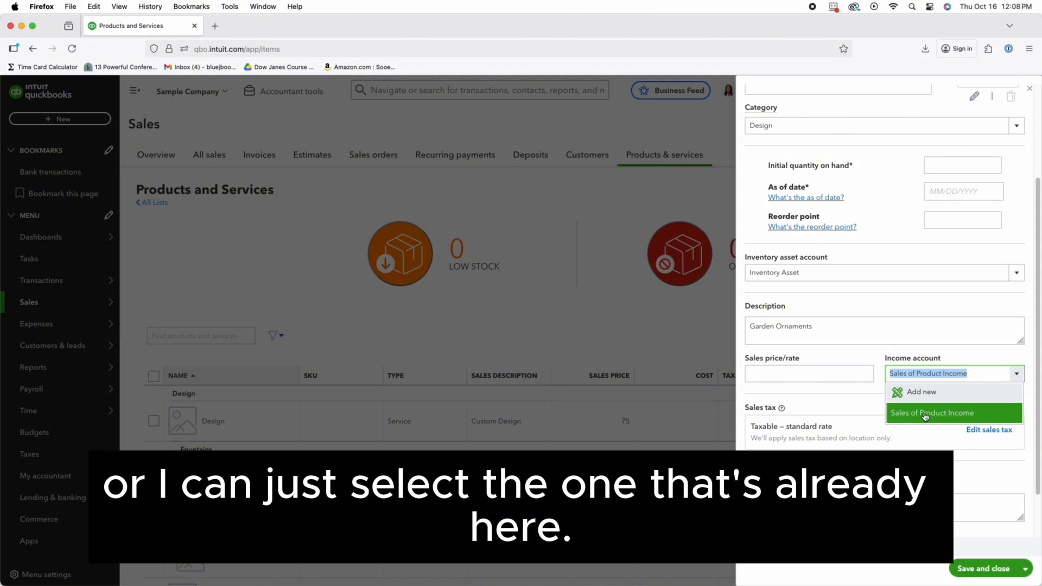
pyautogui.click(925, 416)
# Browse the item's sales tax categories and confirm the option Taxable—based on location only
pyautogui.scroll(-3, 863, 286)
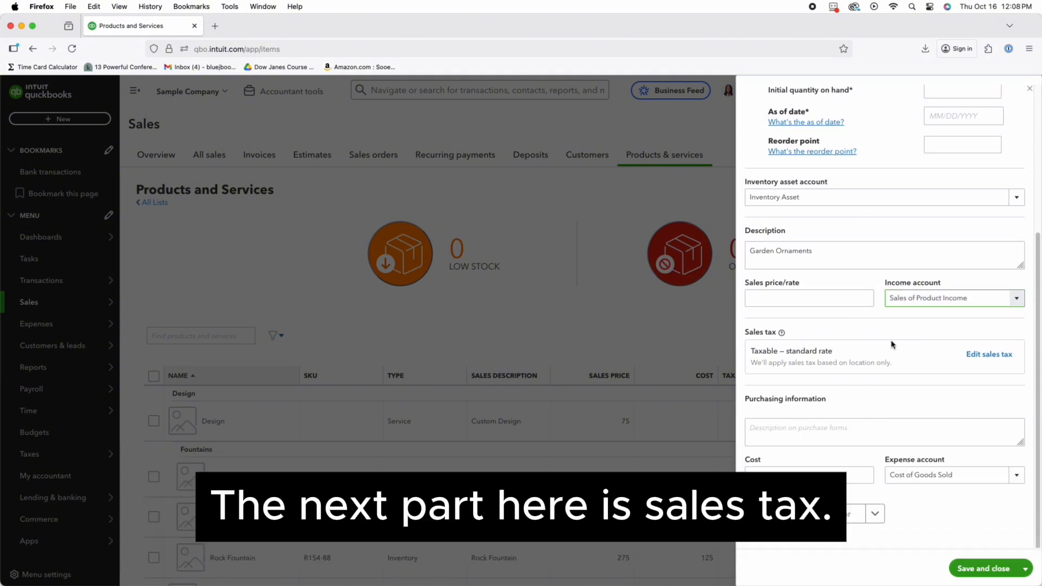
pyautogui.moveTo(782, 334)
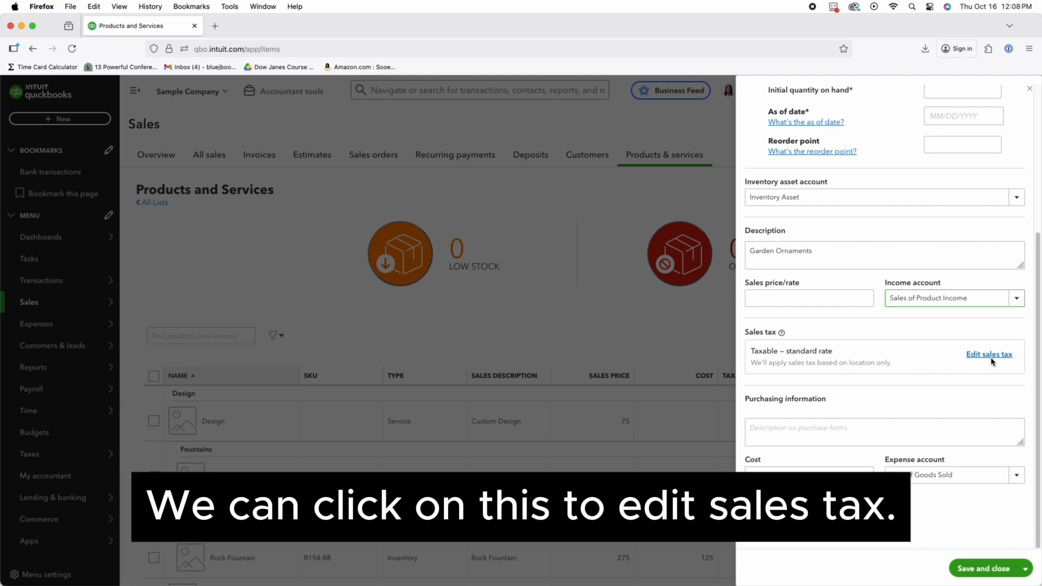
pyautogui.click(991, 359)
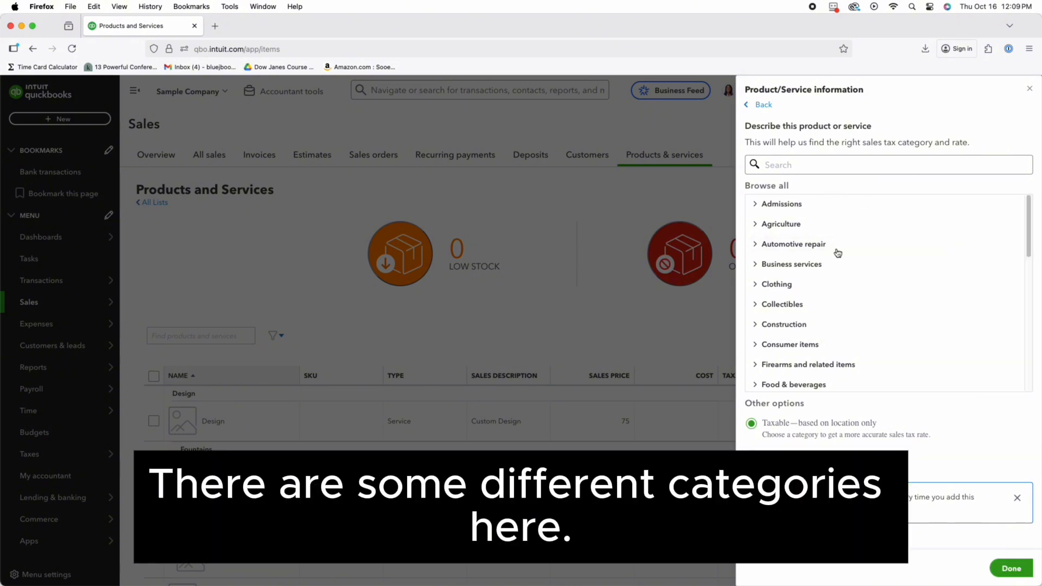
pyautogui.scroll(-2, 872, 282)
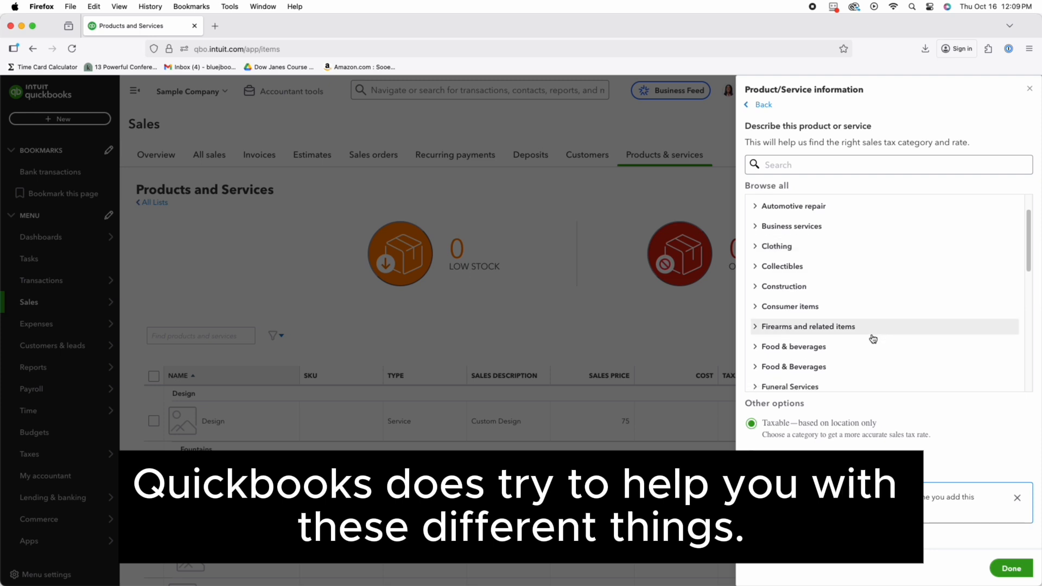
pyautogui.scroll(-10, 873, 339)
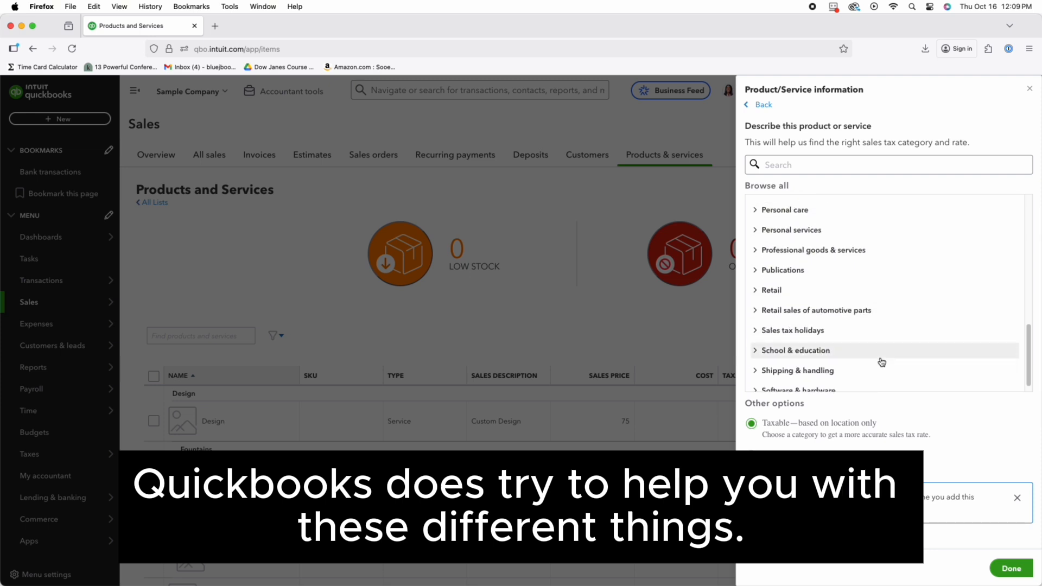
pyautogui.scroll(10, 870, 328)
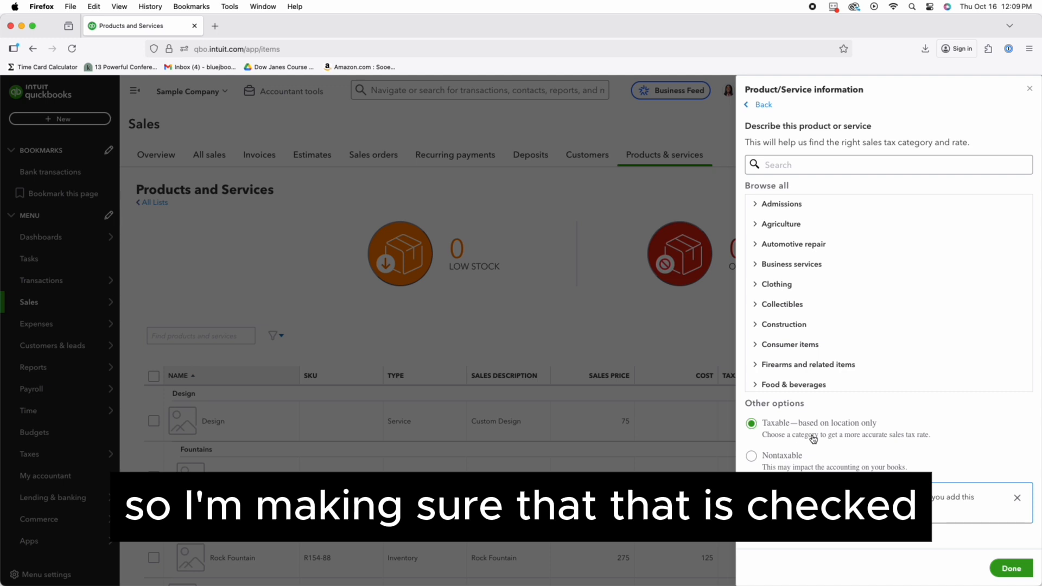
pyautogui.click(1012, 569)
# Review the item's purchasing information fields and the choices for its expense account
pyautogui.scroll(-3, 812, 307)
pyautogui.scroll(-2, 812, 308)
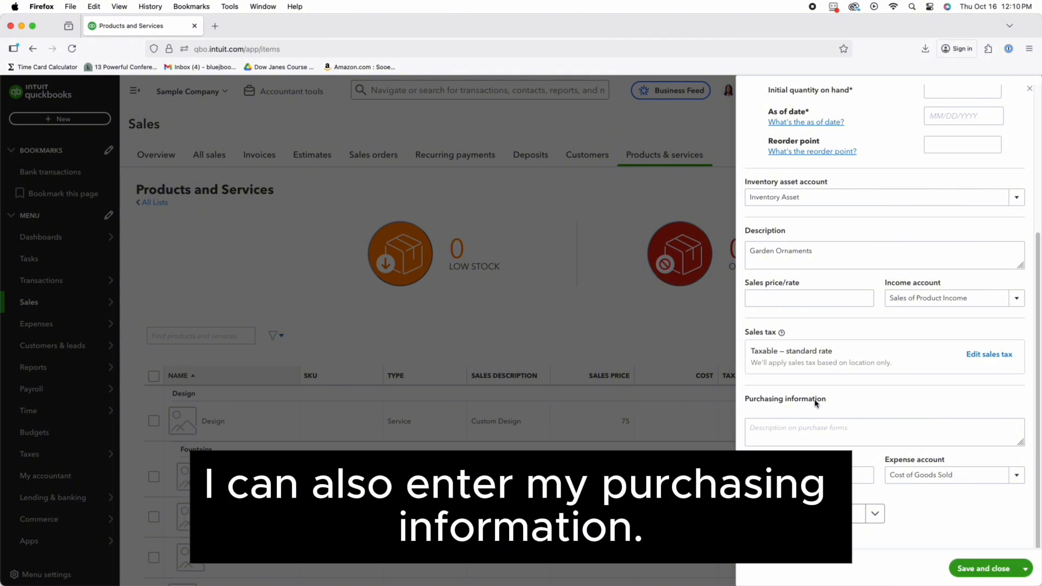
pyautogui.click(781, 437)
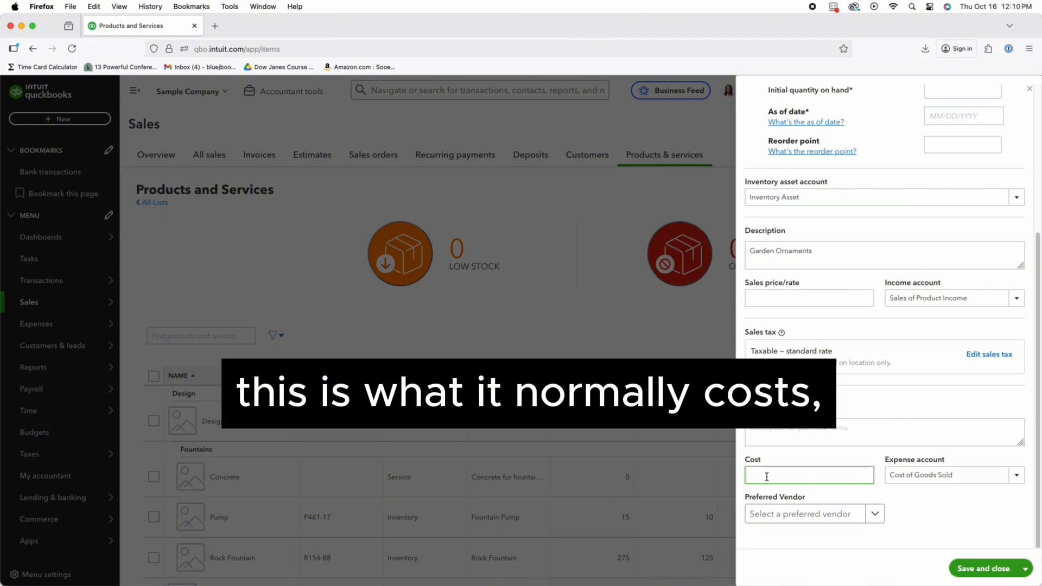
pyautogui.click(1016, 476)
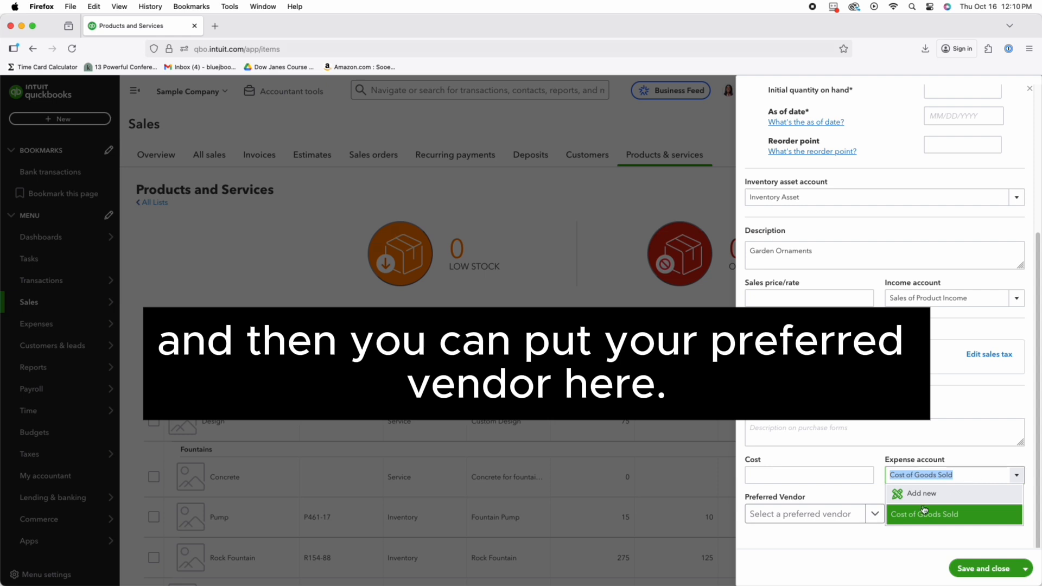
pyautogui.click(822, 498)
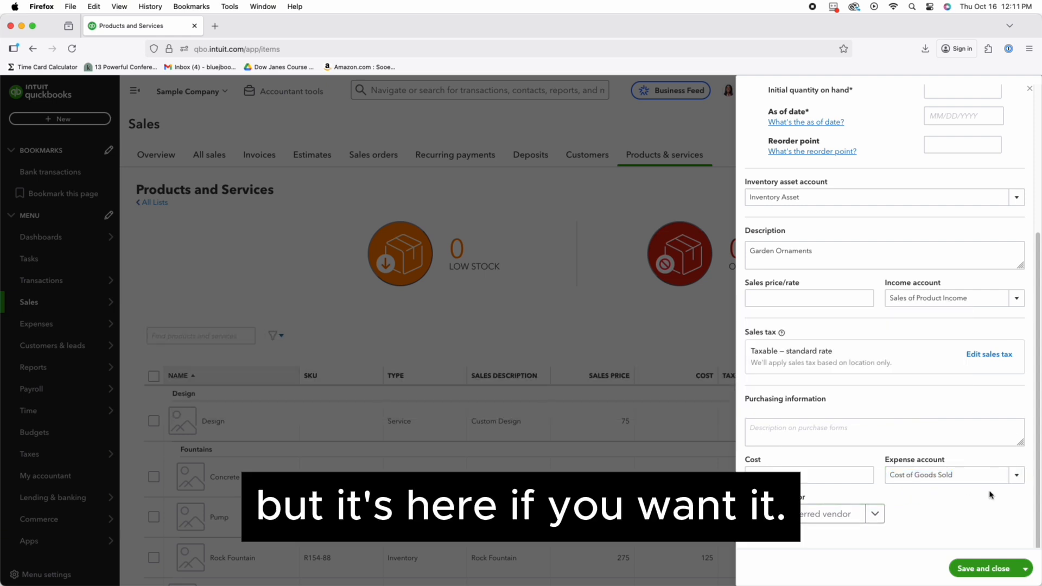
# Check over the completed Garden Ornaments form, then save and close the inventory item
pyautogui.scroll(5, 876, 342)
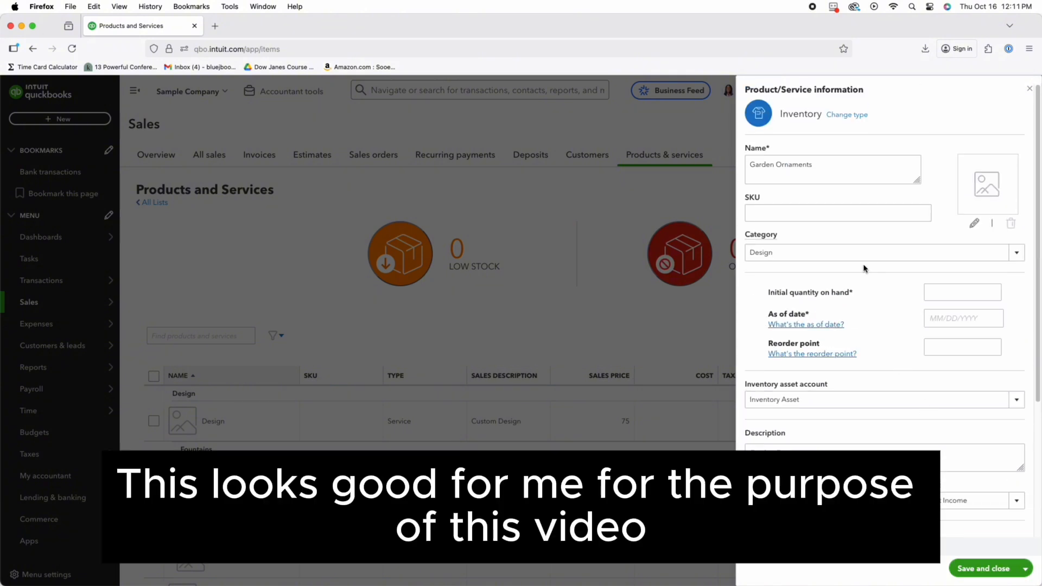
pyautogui.scroll(-5, 870, 249)
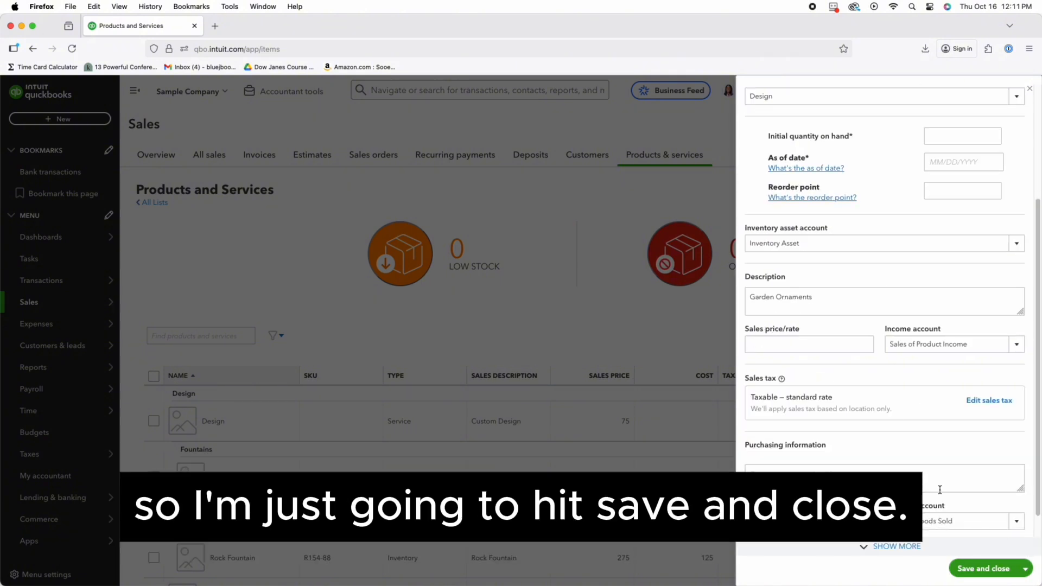
pyautogui.click(983, 569)
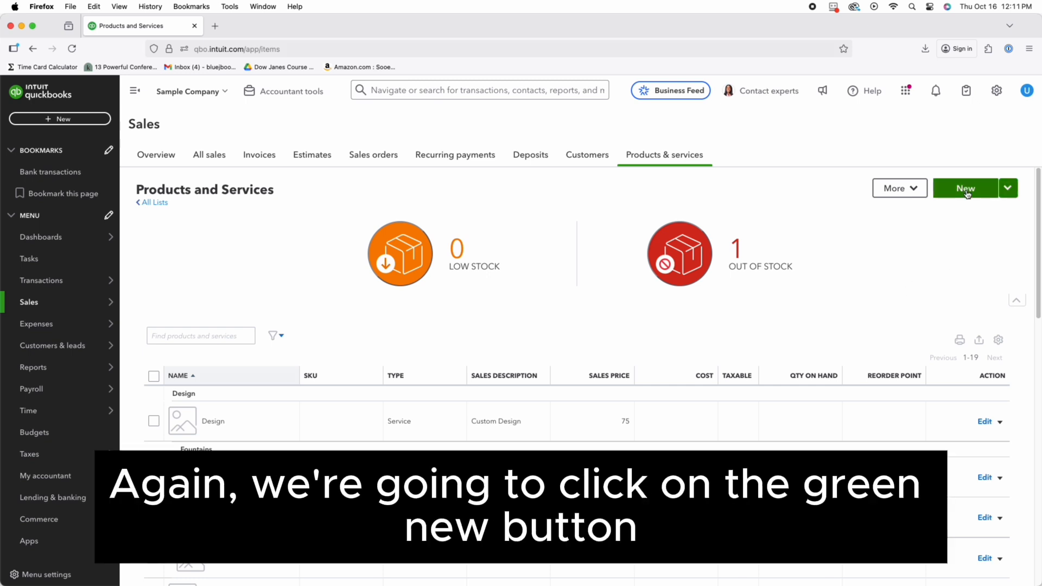
# Start another new item of type Service and name it Mowing
pyautogui.click(966, 189)
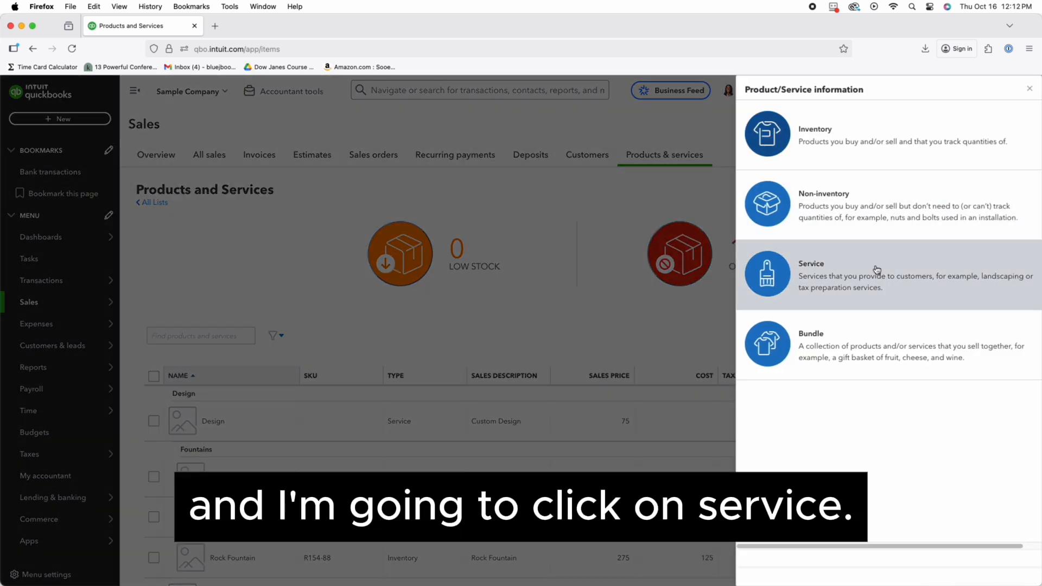
pyautogui.click(884, 293)
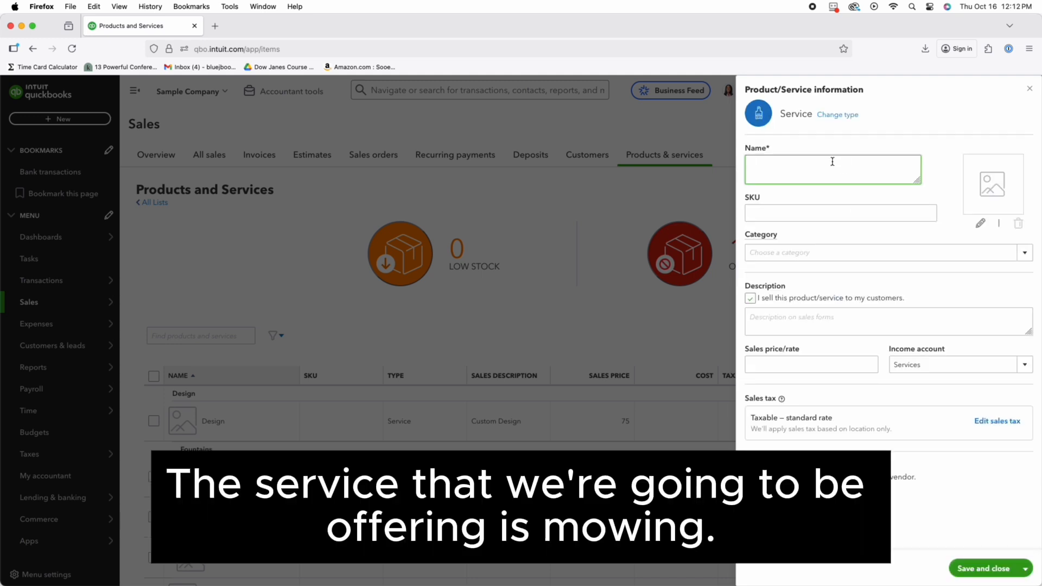
pyautogui.write('Mowing')
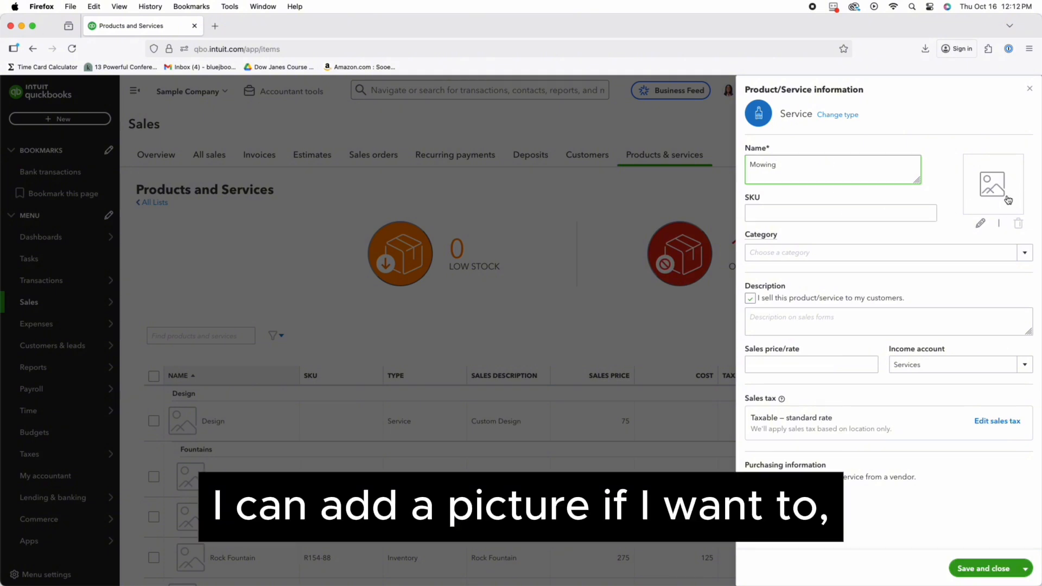
# Leave the Mowing service's SKU empty and assign the service to the Landscaping category
pyautogui.click(841, 214)
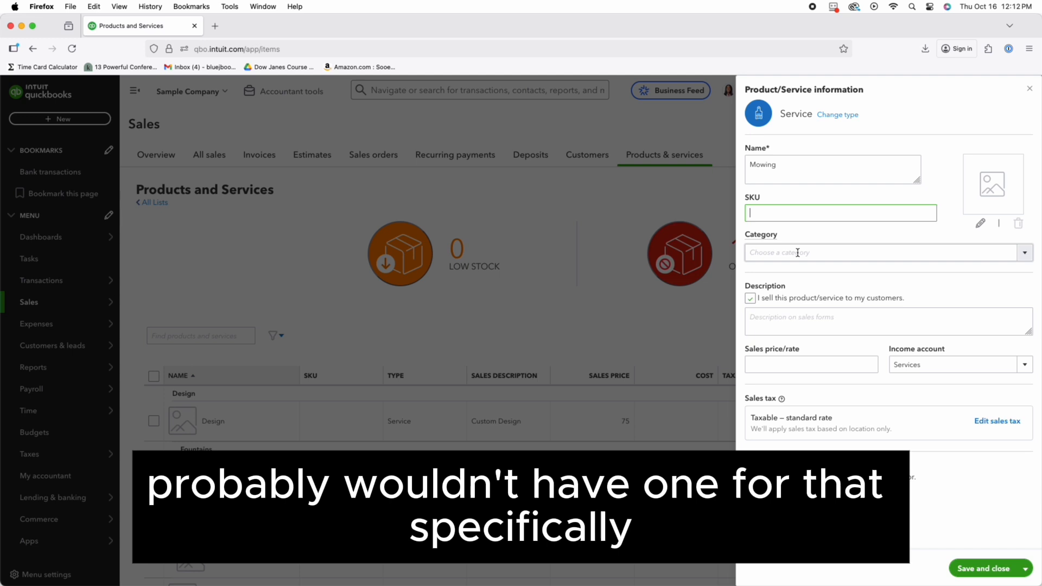
pyautogui.click(798, 253)
pyautogui.click(1025, 254)
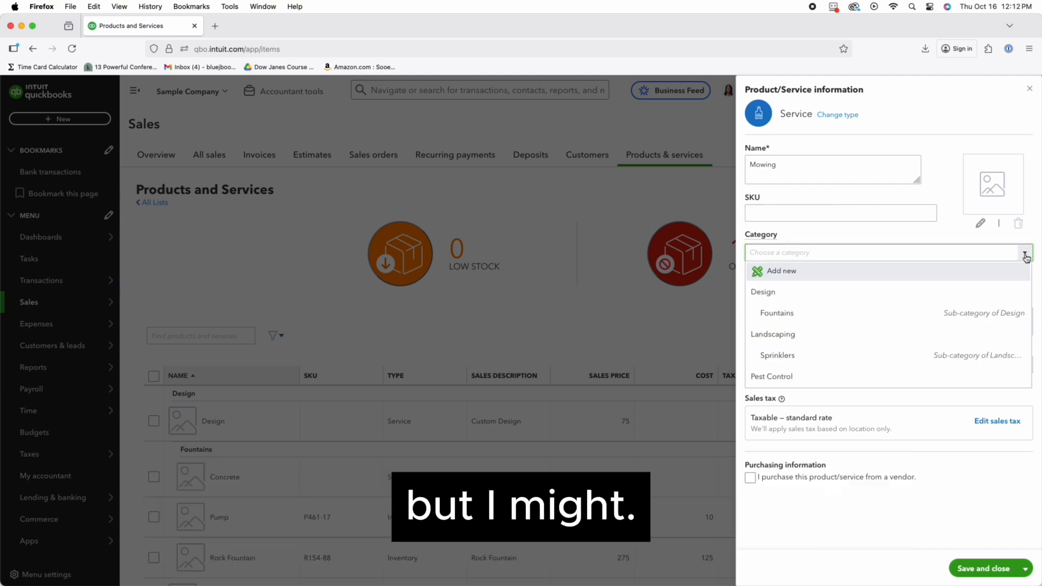
pyautogui.click(788, 335)
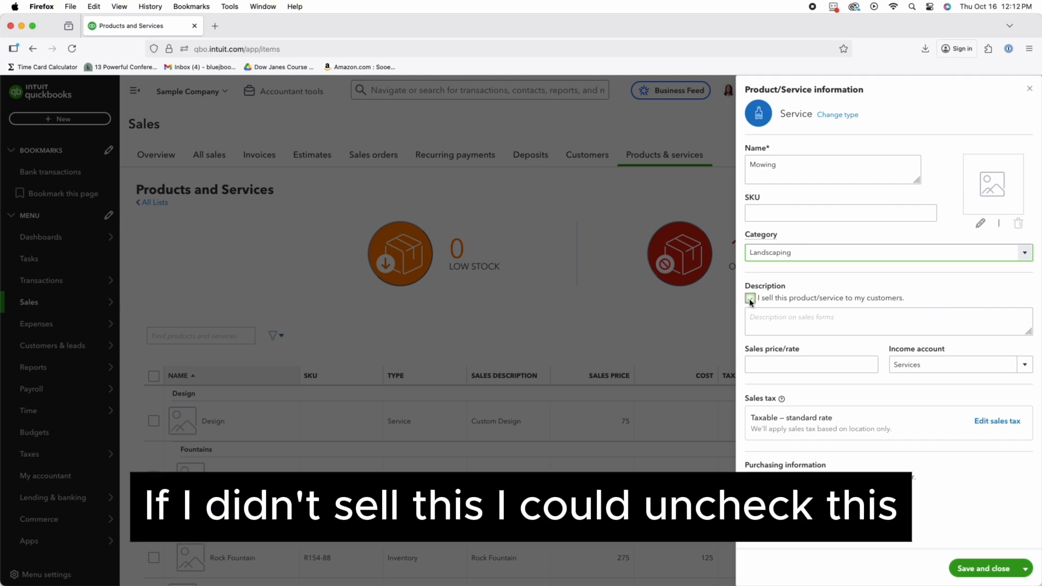
# Switch the option for selling this service to customers off and on again, and enter the sales description "Mowing Services"
pyautogui.click(750, 298)
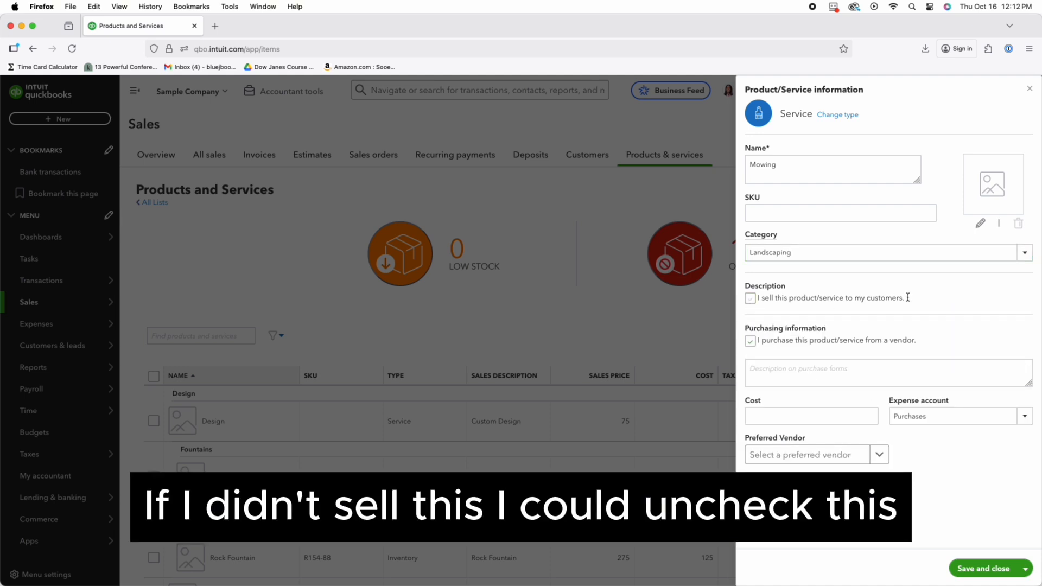
pyautogui.click(750, 298)
pyautogui.click(768, 317)
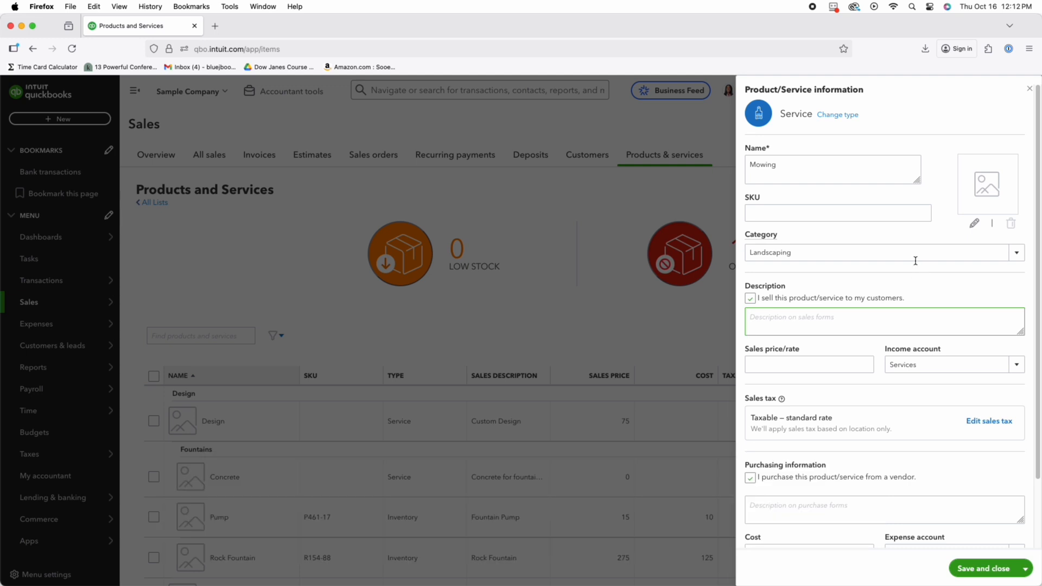
pyautogui.write('MO')
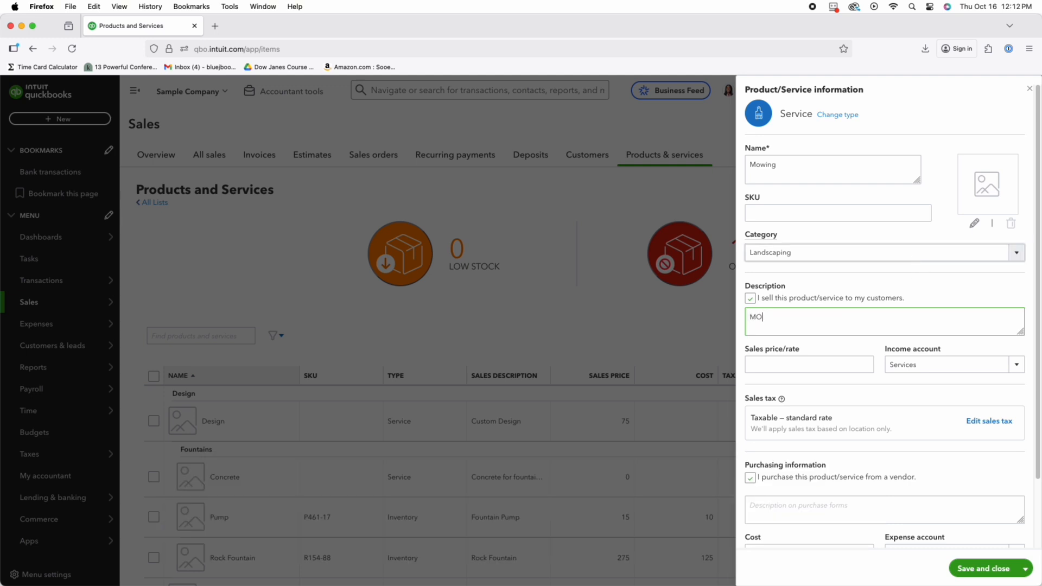
pyautogui.write('wing')
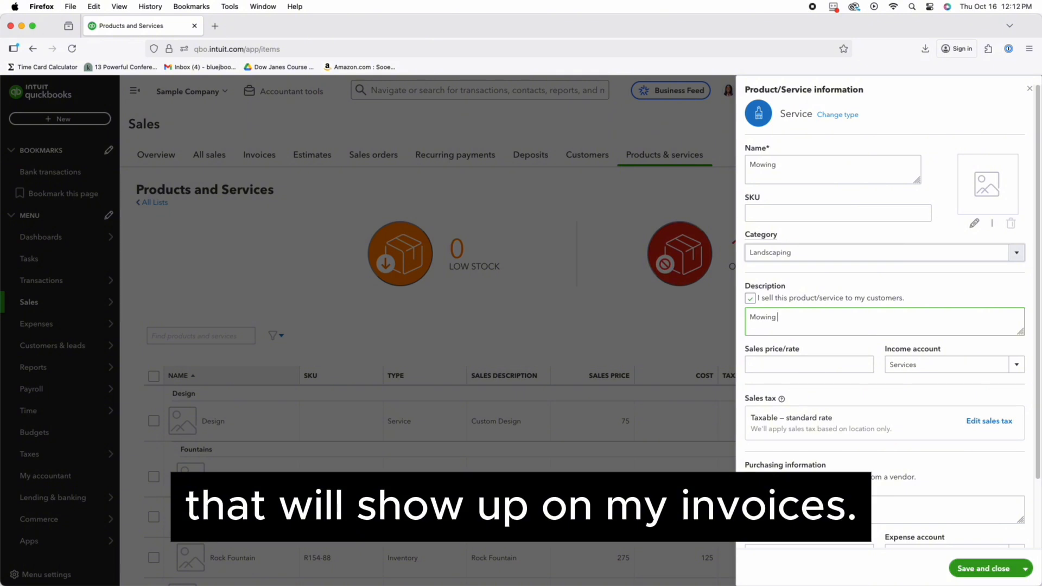
pyautogui.write(' Services')
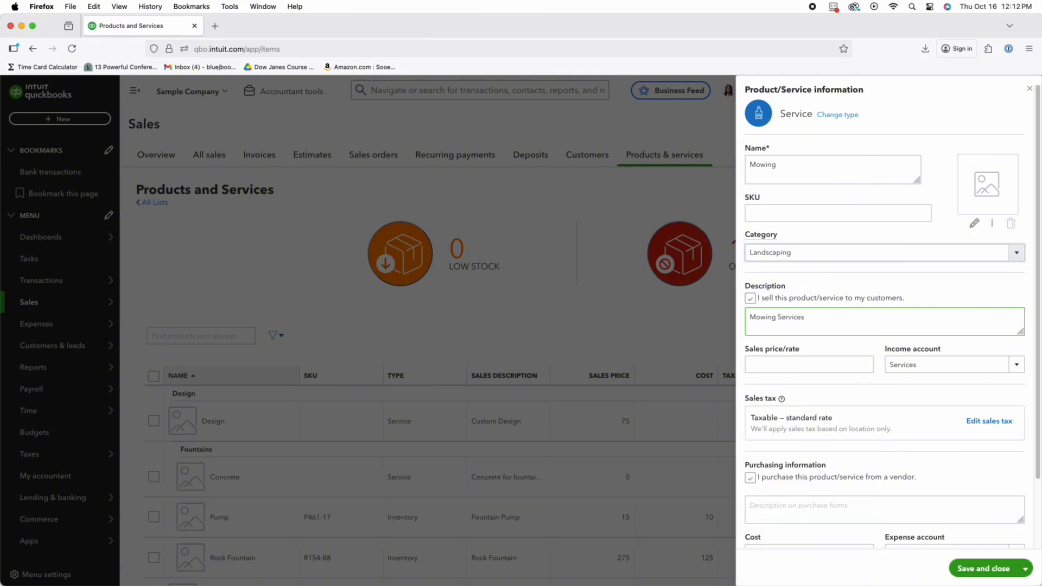
# Set the Mowing sales price/rate to 50.00 and, after browsing the income accounts, choose Services
pyautogui.click(782, 365)
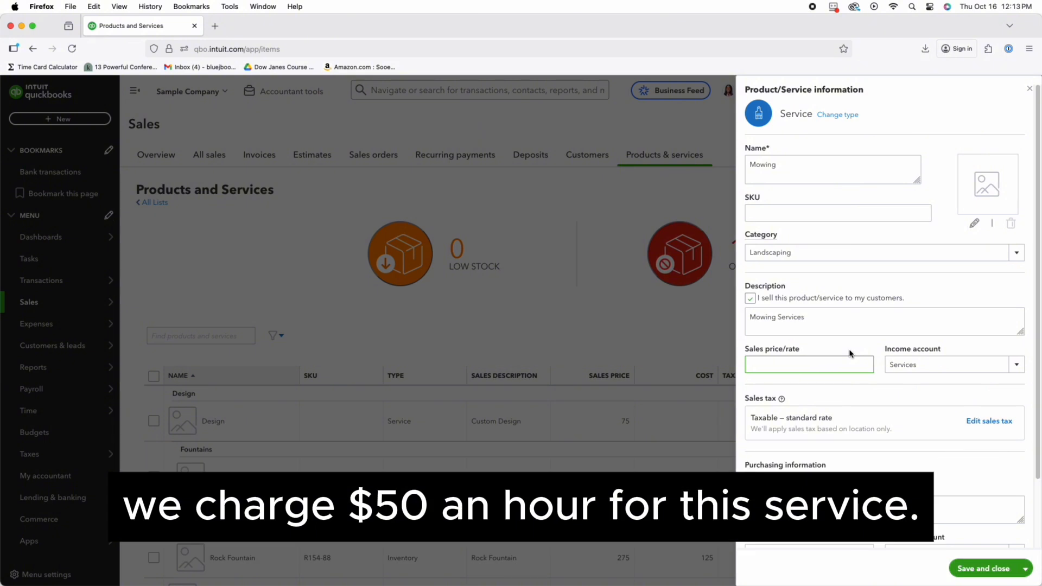
pyautogui.write('50')
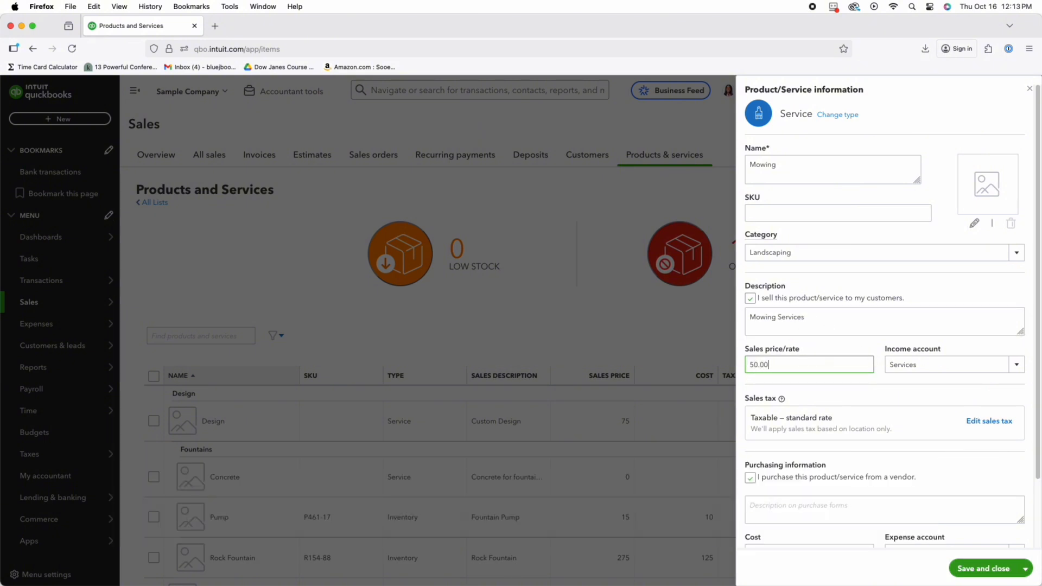
pyautogui.scroll(-1, 874, 303)
pyautogui.click(922, 335)
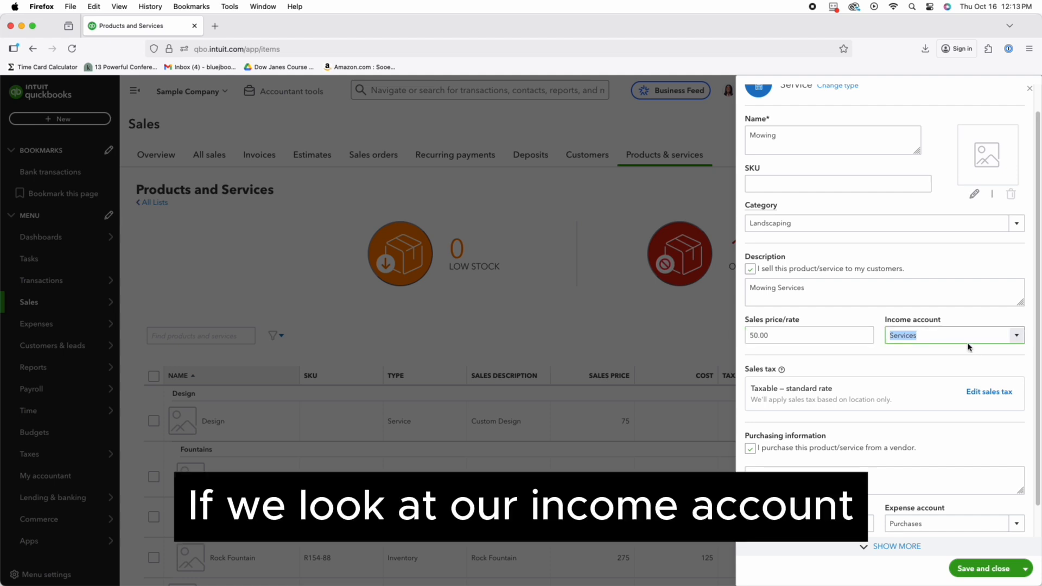
pyautogui.click(1017, 335)
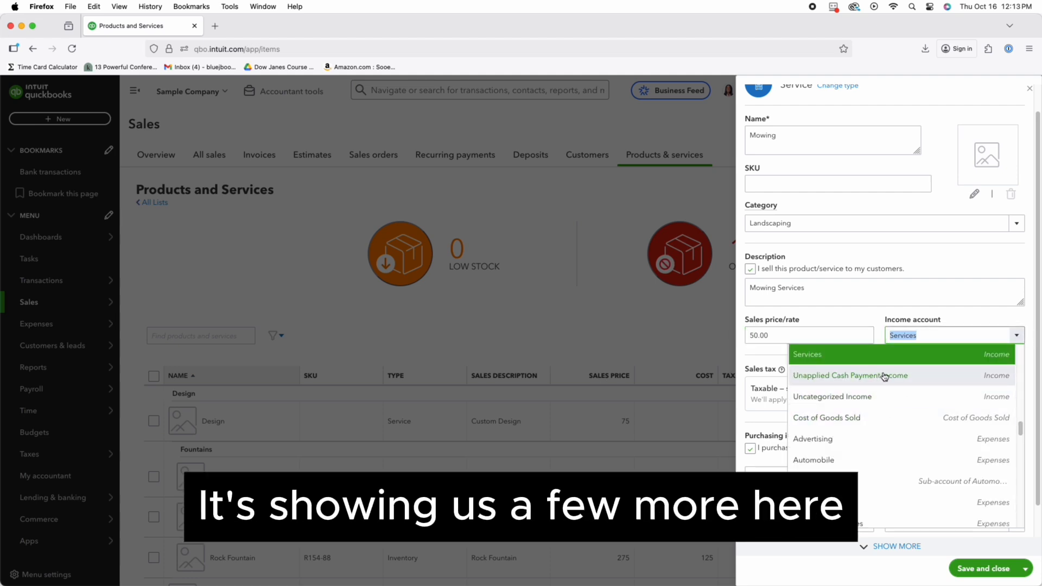
pyautogui.scroll(-1, 816, 396)
pyautogui.scroll(5, 877, 417)
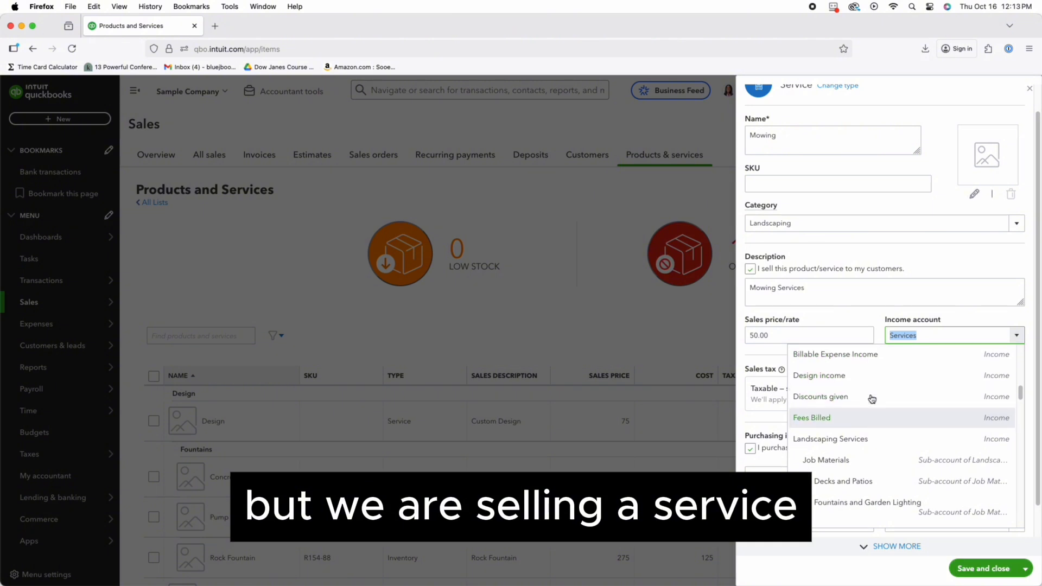
pyautogui.scroll(-5, 839, 399)
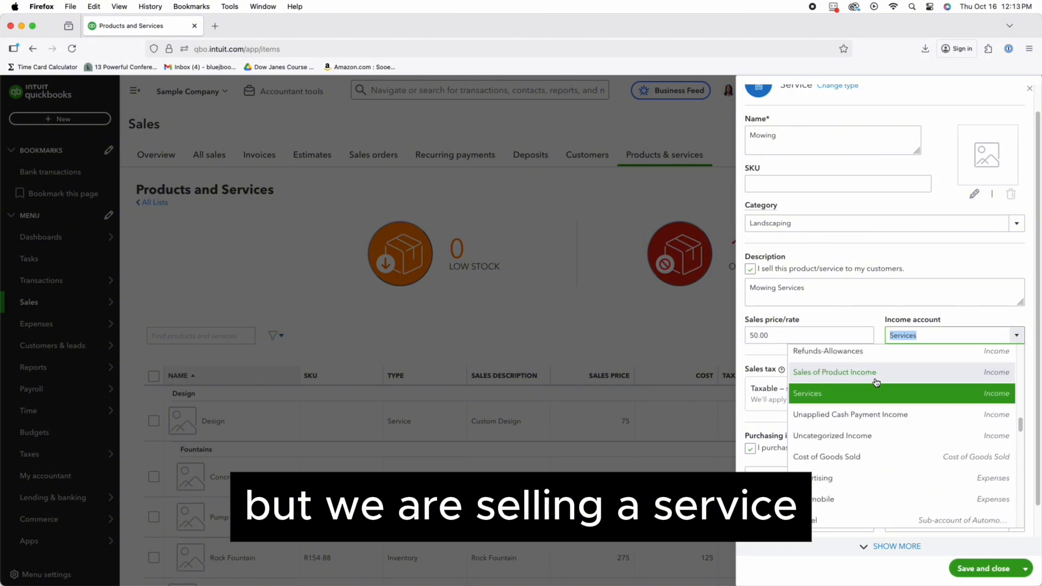
pyautogui.click(840, 394)
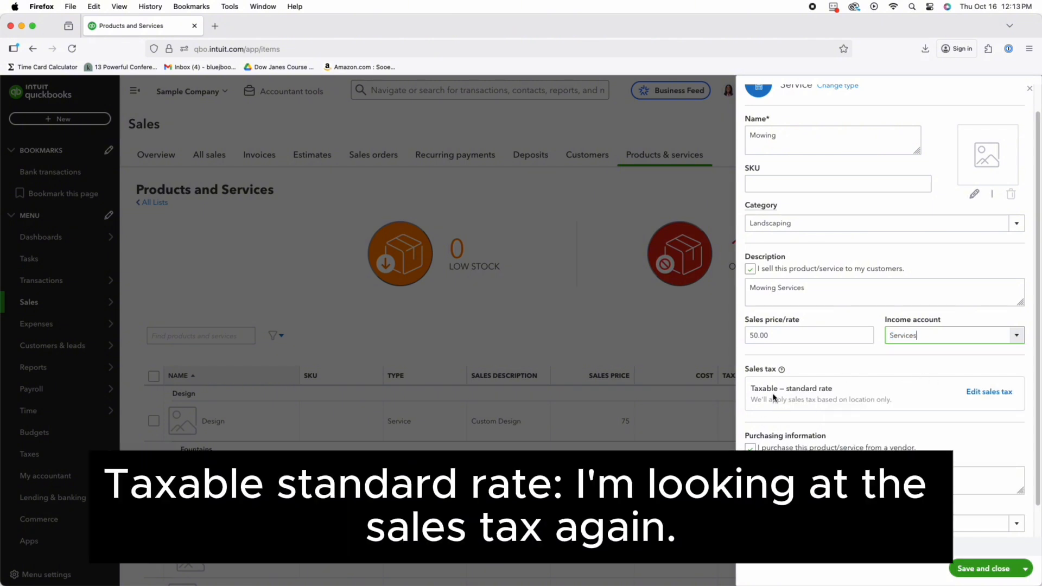
# Change the Mowing service's sales tax setting to Nontaxable
pyautogui.click(982, 393)
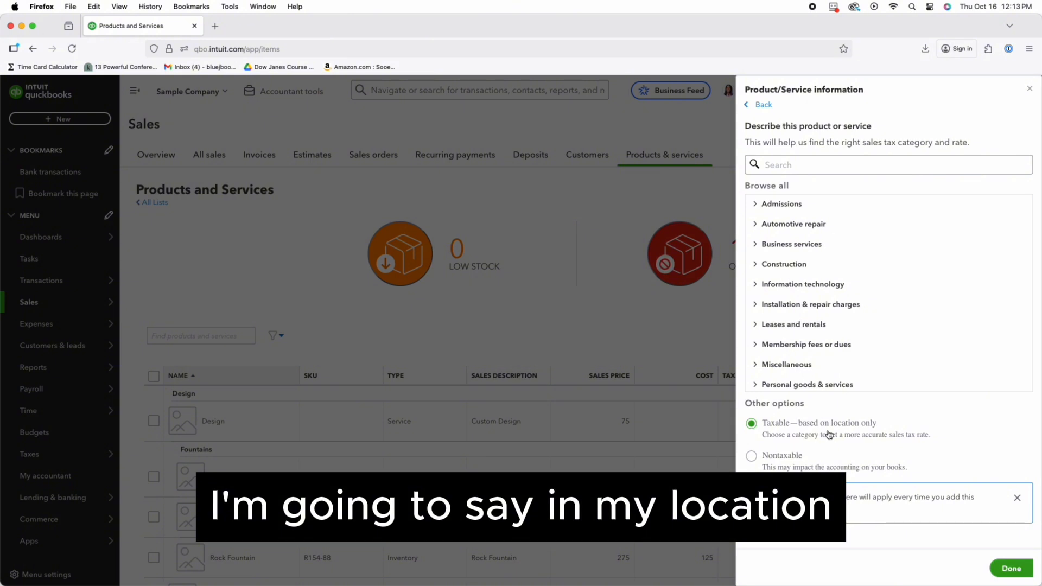
pyautogui.click(752, 456)
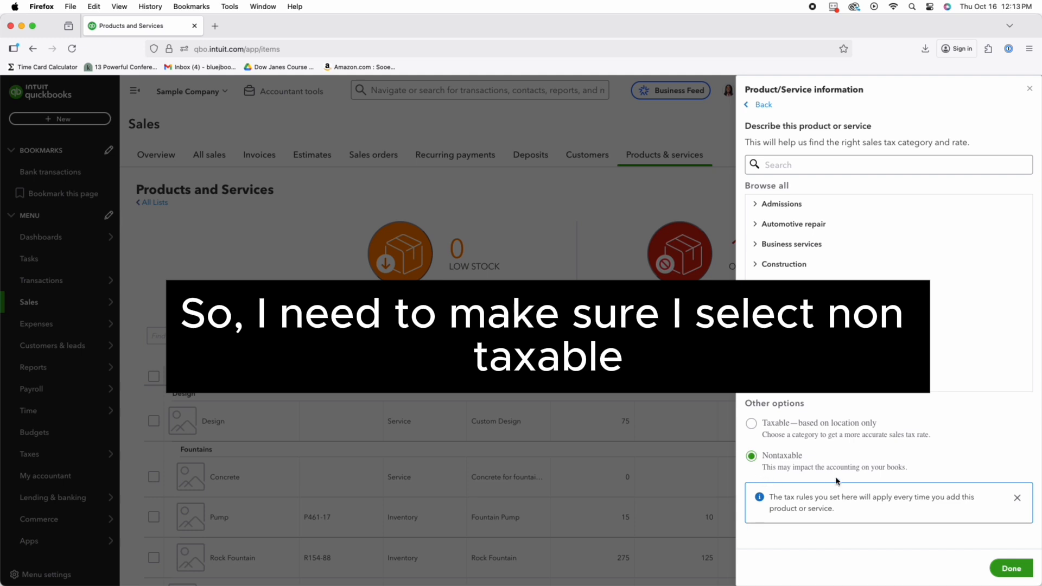
pyautogui.click(1012, 569)
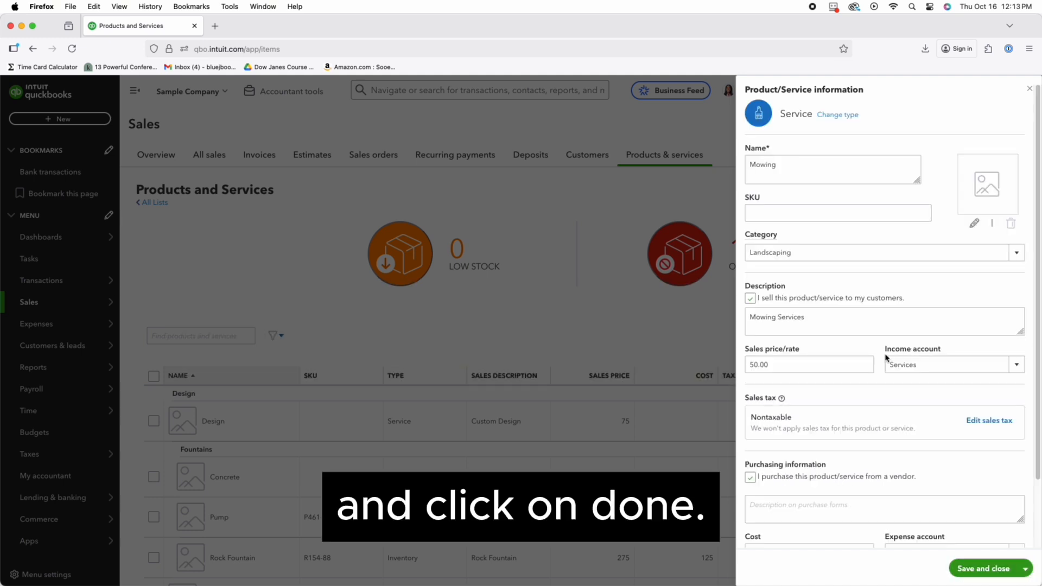
# Unmark the Mowing service as purchased from a vendor, then save and close it
pyautogui.scroll(-3, 815, 380)
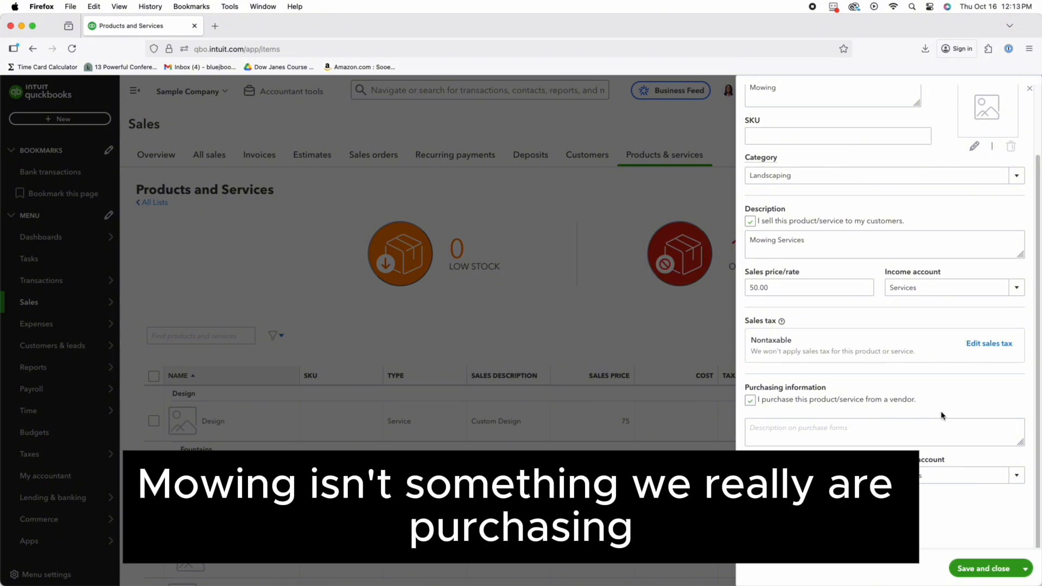
pyautogui.click(750, 402)
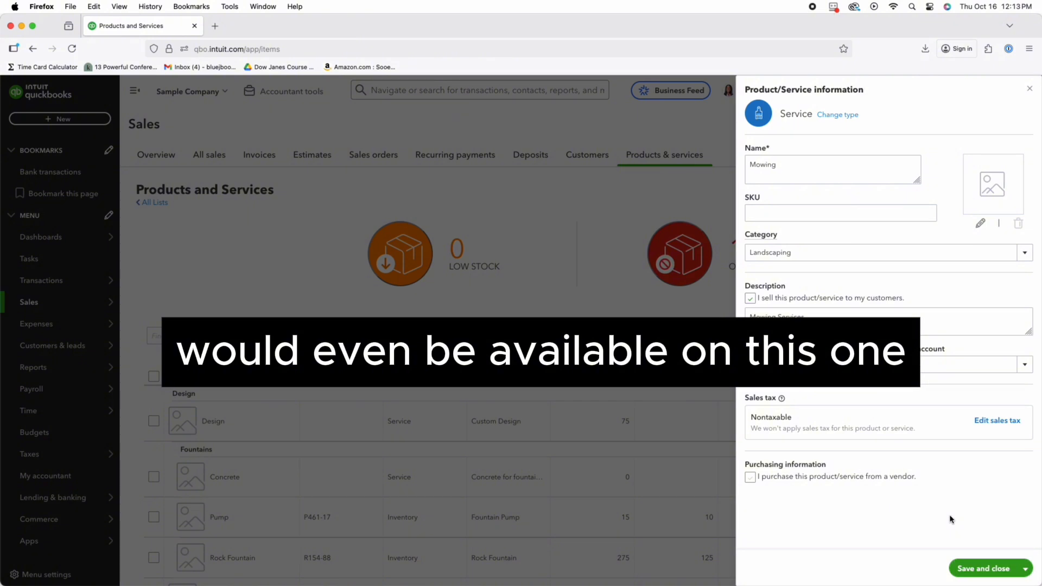
pyautogui.click(977, 569)
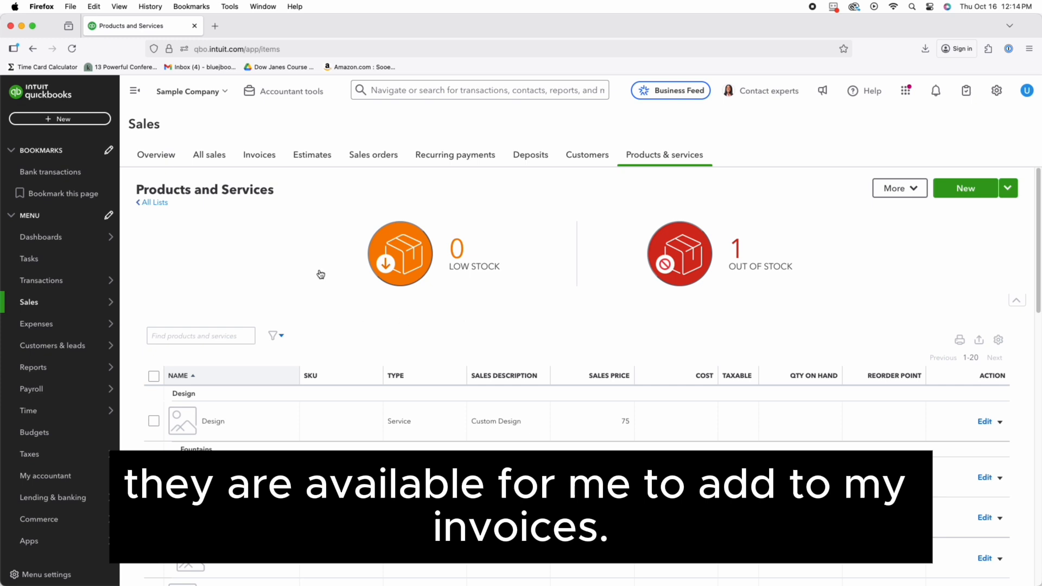
# Create a new invoice and close the Intuit Assist and Manage invoice panes
pyautogui.click(259, 156)
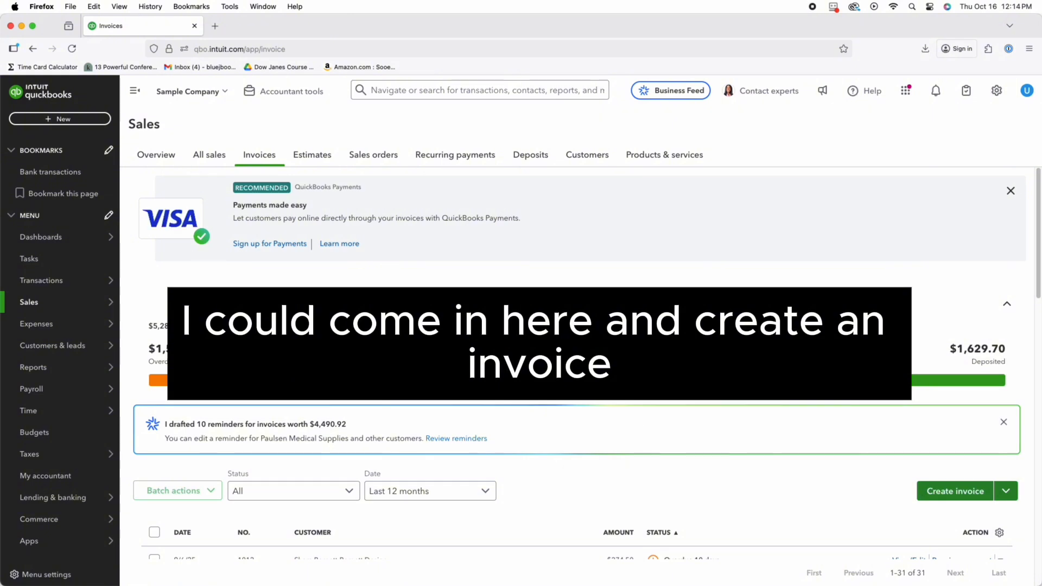
pyautogui.click(974, 492)
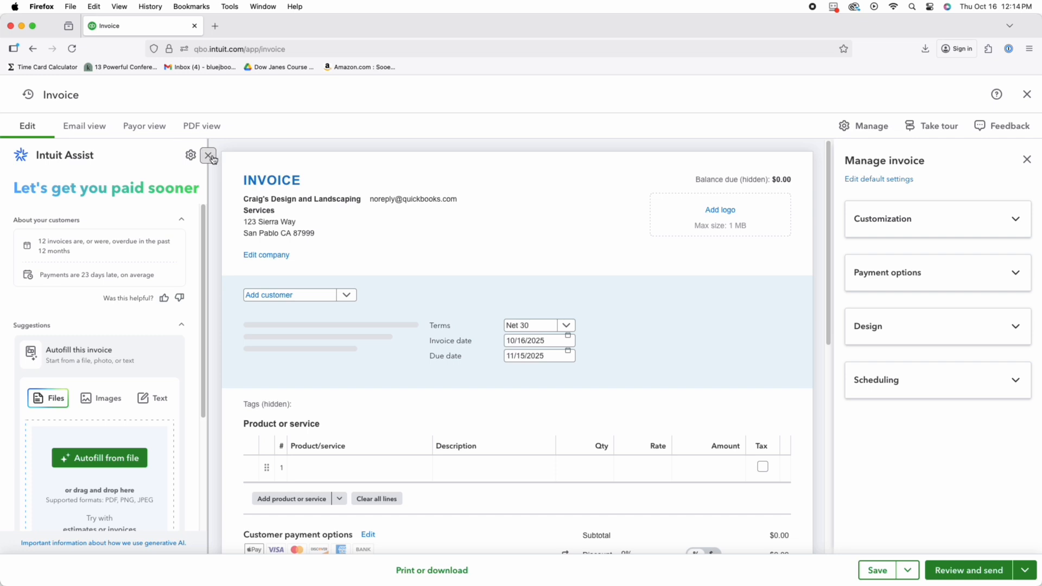
pyautogui.click(207, 155)
pyautogui.click(1027, 159)
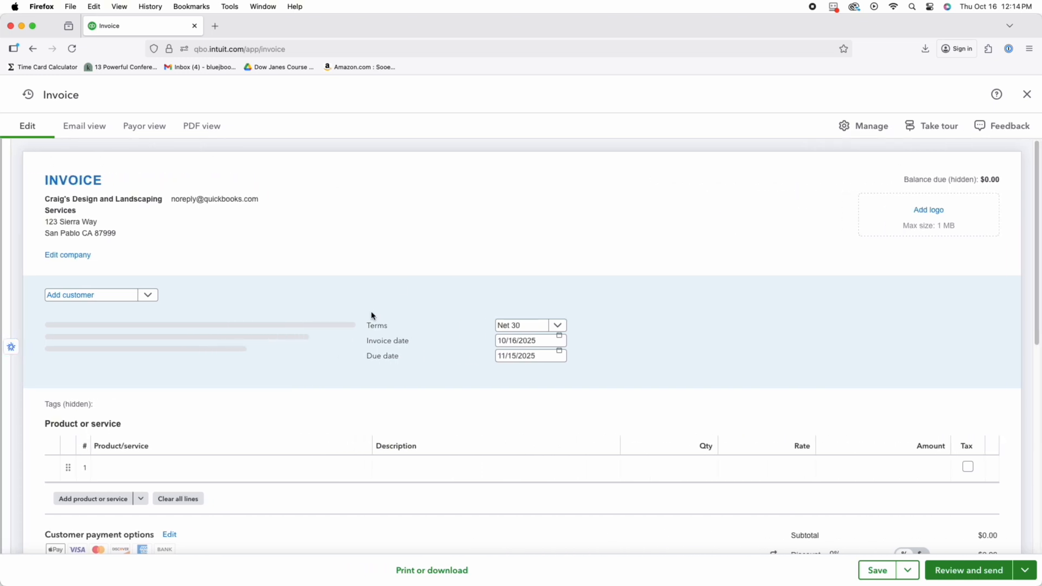
# Choose Amy's Bird Sanctuary as the invoice customer and hide the suggested transactions
pyautogui.click(135, 475)
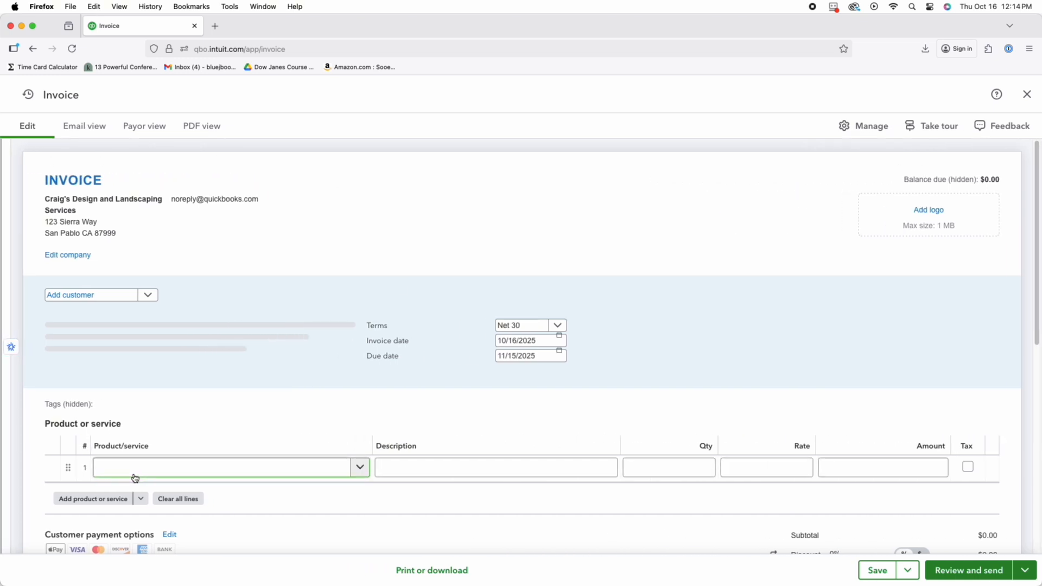
pyautogui.click(88, 295)
pyautogui.click(155, 341)
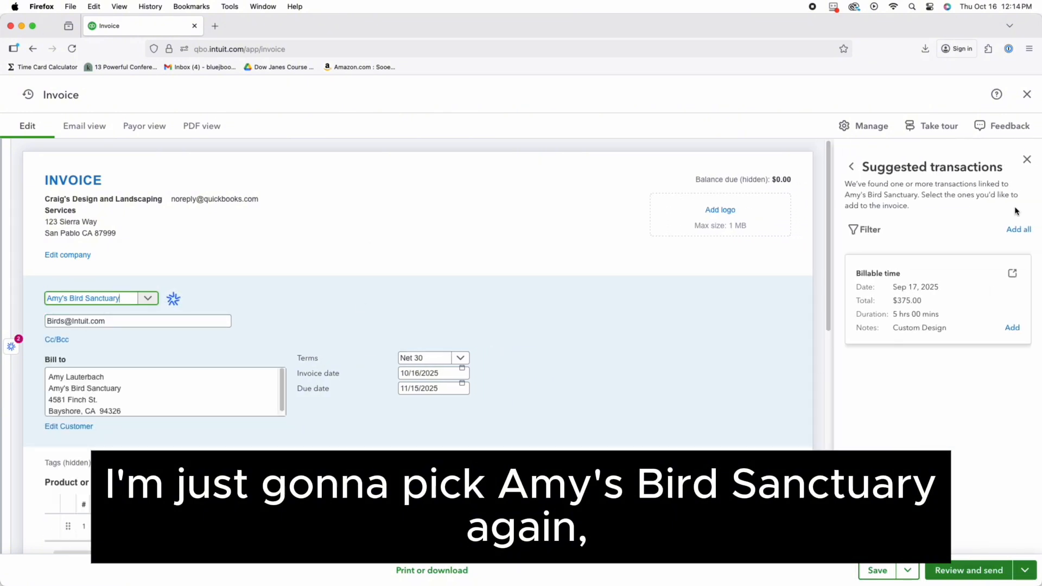
pyautogui.click(1027, 160)
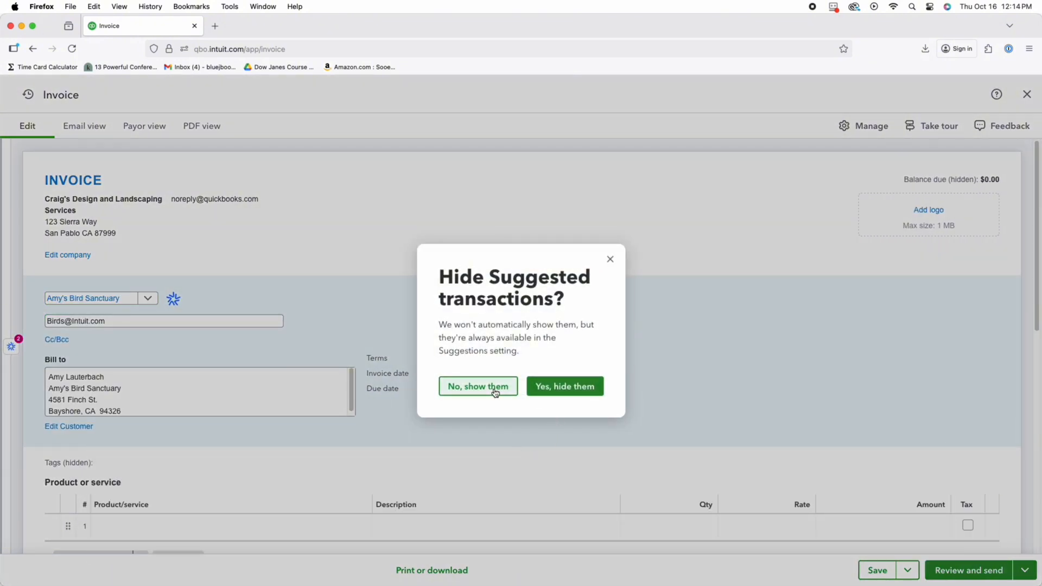
pyautogui.click(569, 389)
# Find the Garden Ornaments item and add it to the invoice's first line
pyautogui.scroll(-3, 235, 432)
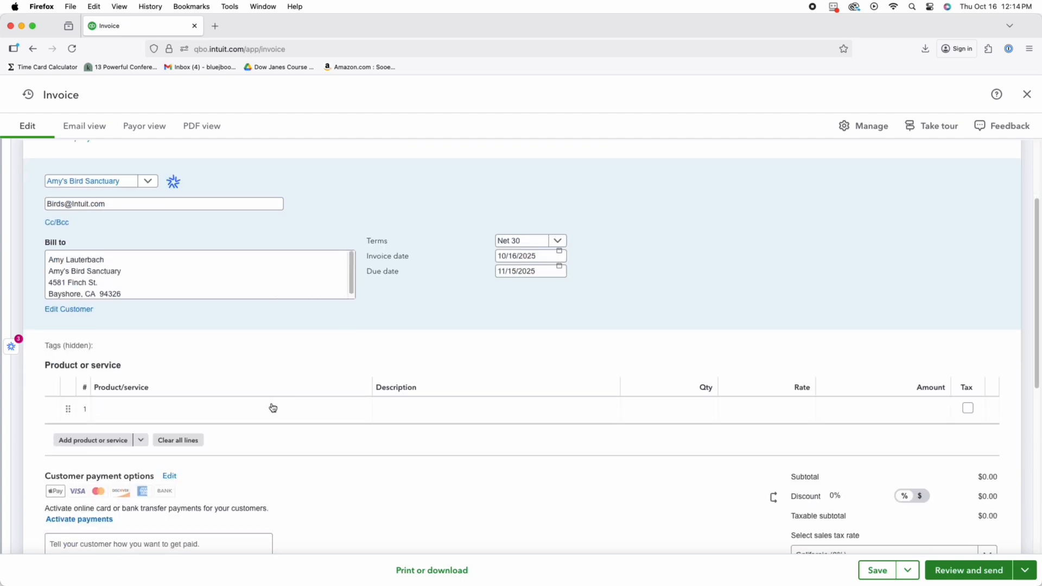
pyautogui.click(189, 414)
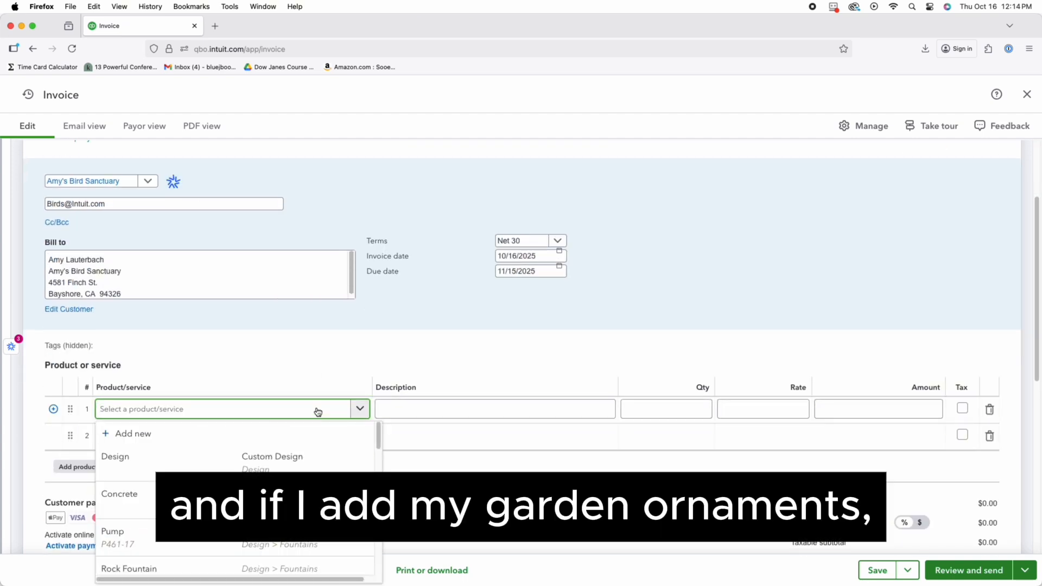
pyautogui.write('garden')
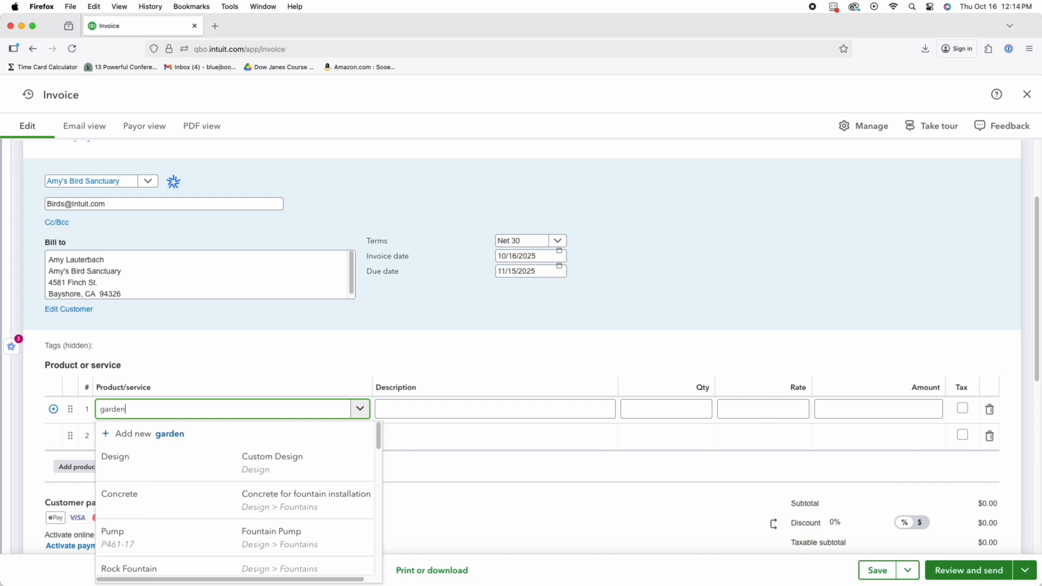
pyautogui.click(211, 462)
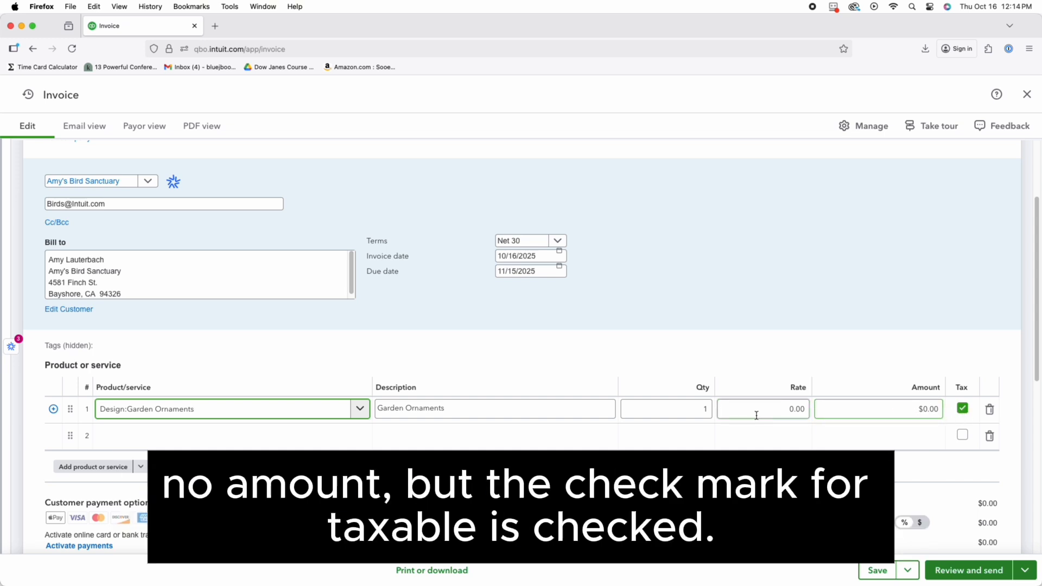
# Set the Garden Ornaments line amount to 150.00 and move on to the product/service entry of line 2
pyautogui.click(910, 414)
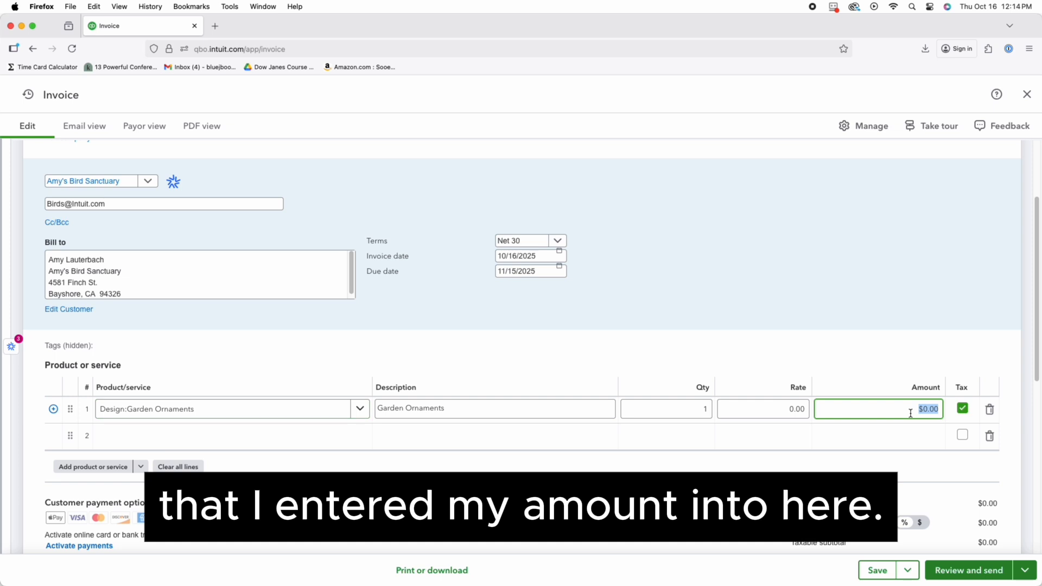
pyautogui.write('150')
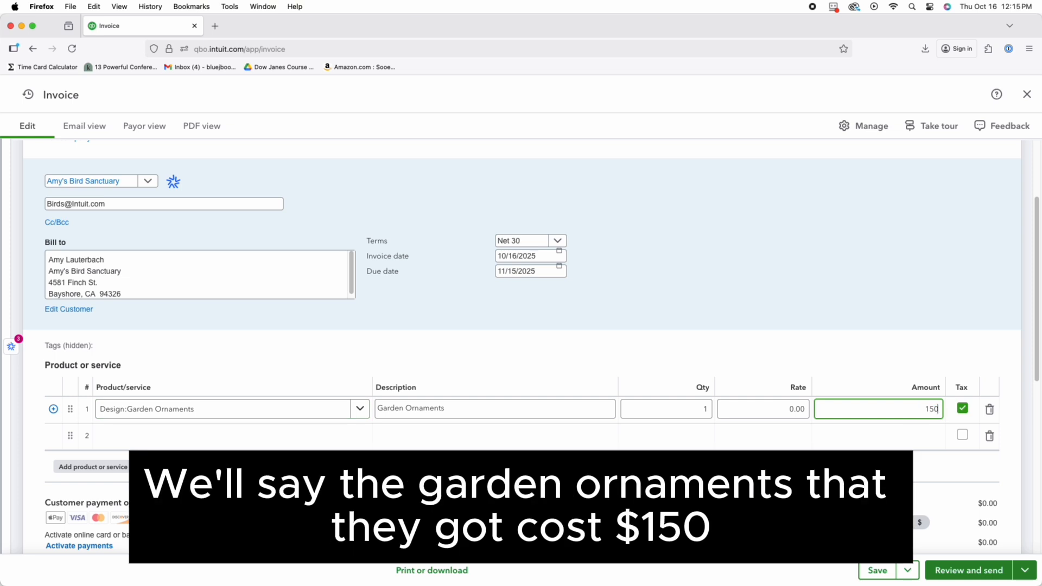
pyautogui.write('.00')
pyautogui.press('Tab')
pyautogui.press('Tab')
pyautogui.press('Tab')
pyautogui.press('Tab')
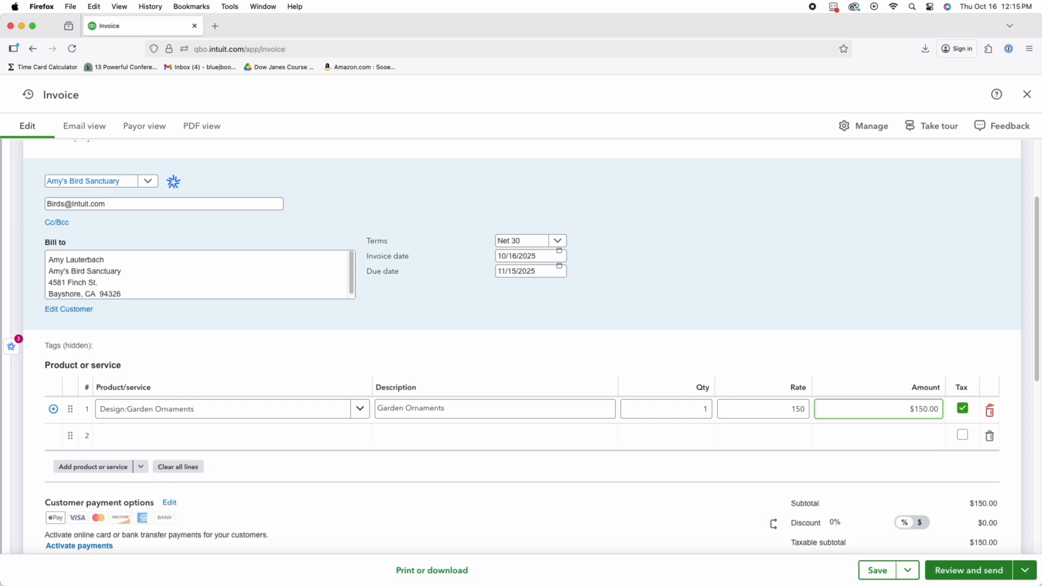
pyautogui.press('Tab')
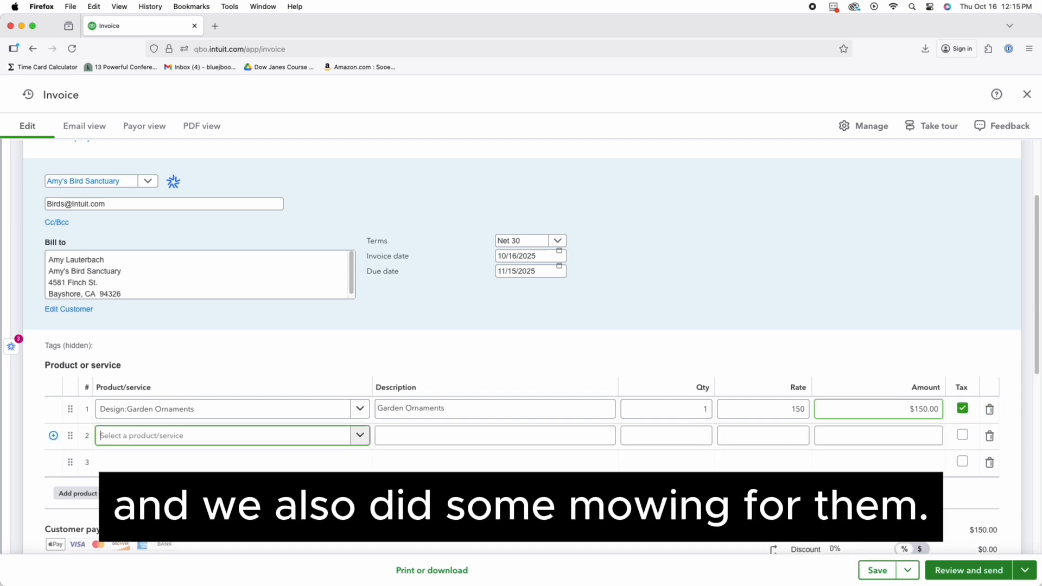
# Find the Mowing service and add it to line 2 of the invoice
pyautogui.write('mowing')
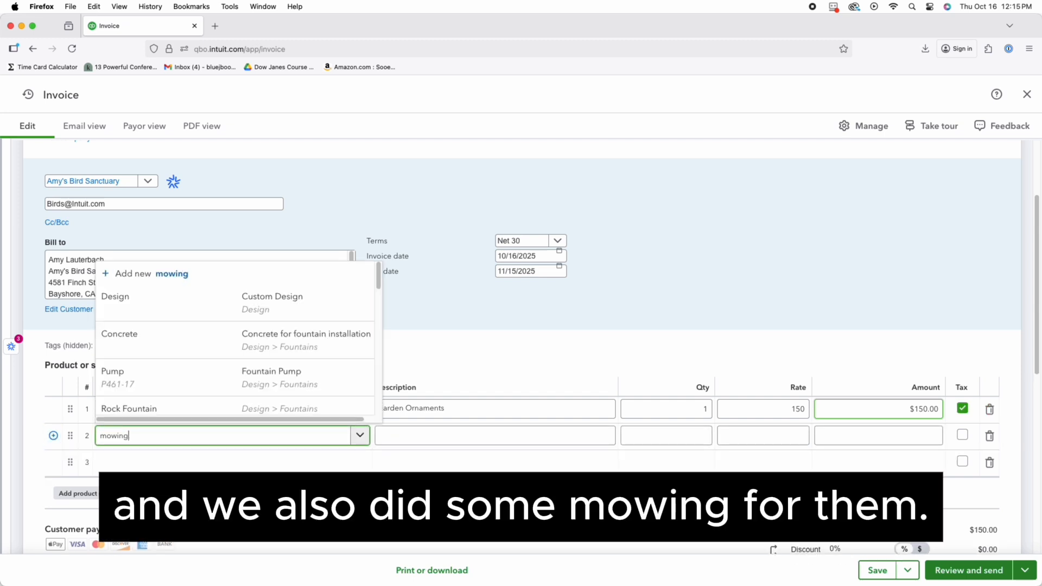
pyautogui.press('Down')
pyautogui.press('Tab')
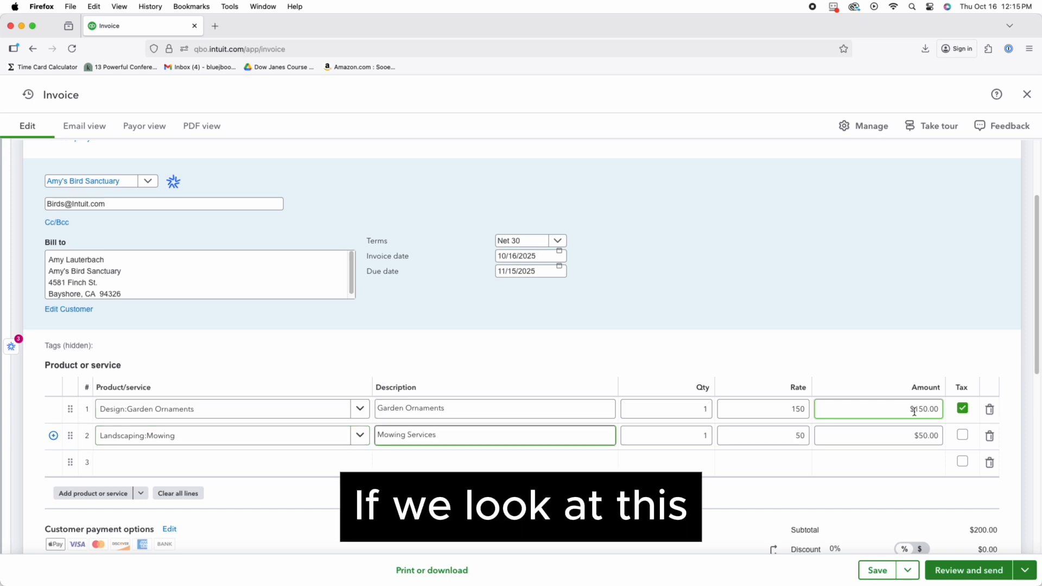
# Set the Mowing line's quantity to 3 and check the line amount and the invoice totals
pyautogui.click(802, 437)
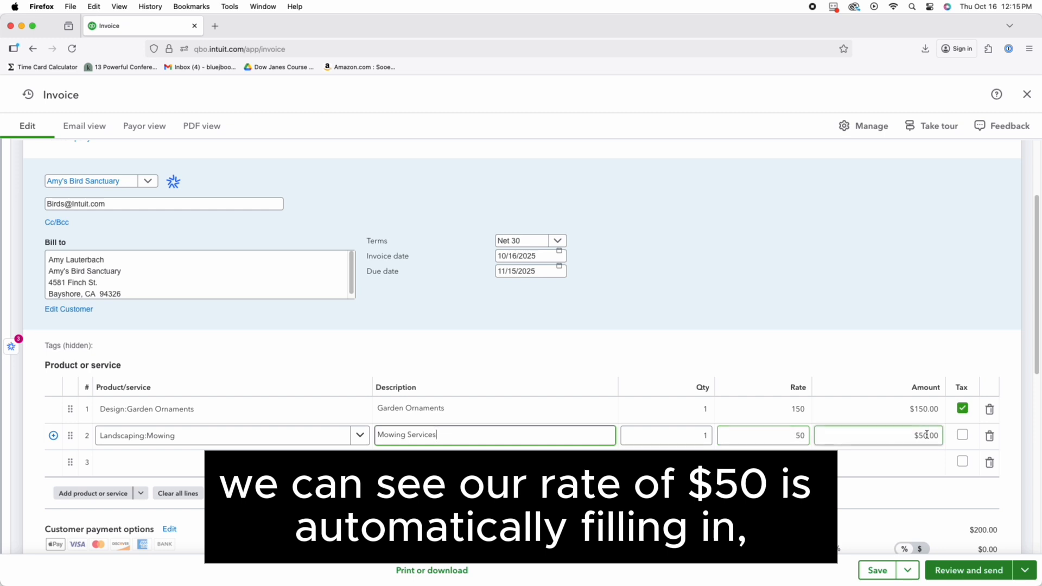
pyautogui.click(701, 437)
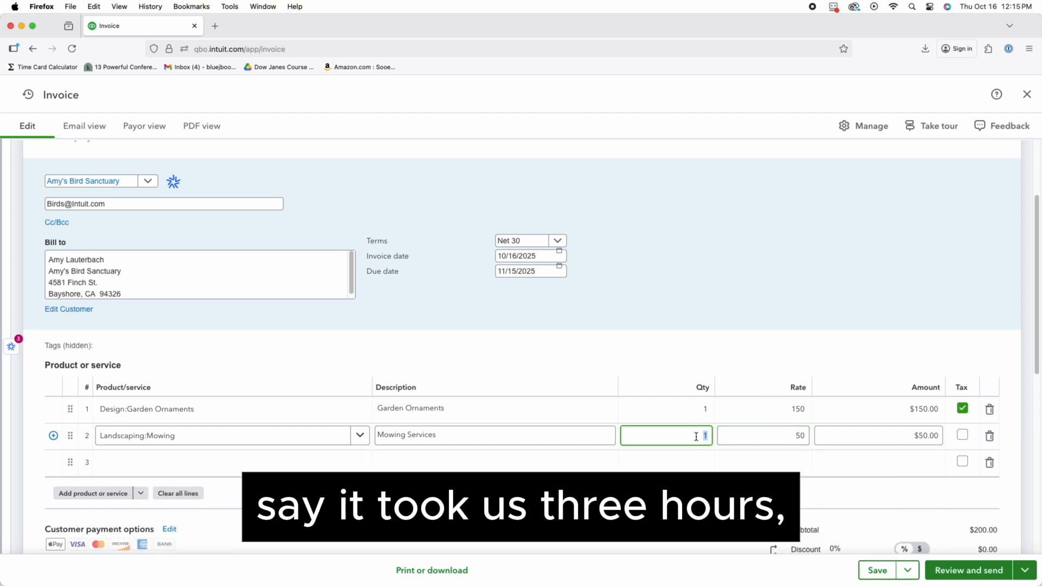
pyautogui.write('3')
pyautogui.press('Tab')
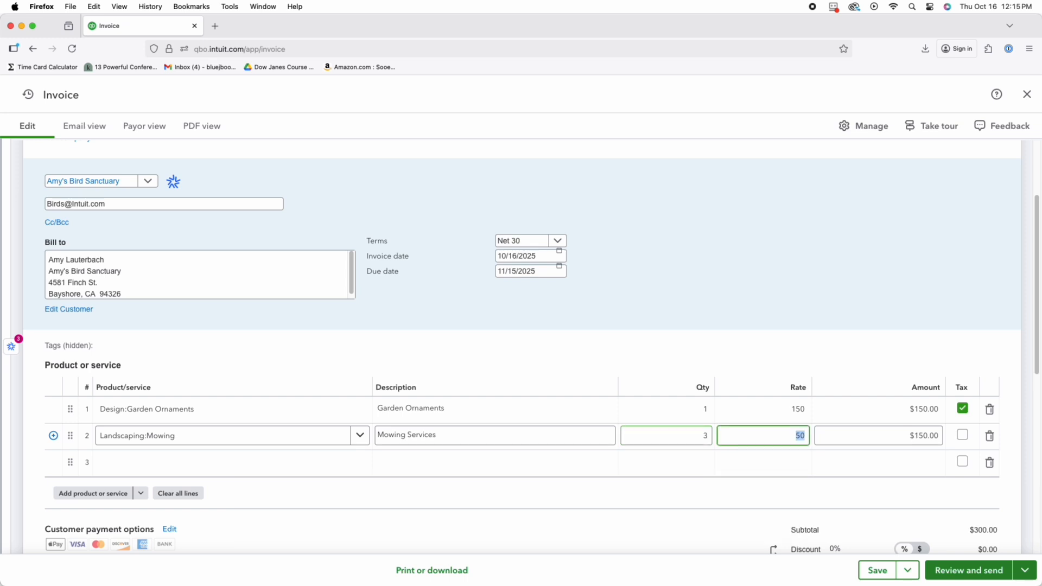
pyautogui.click(905, 442)
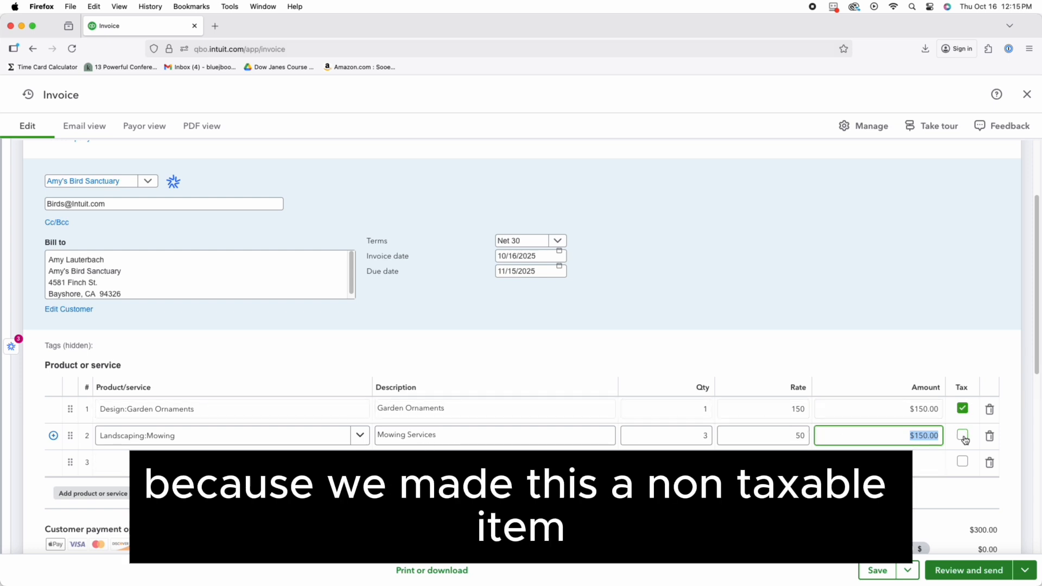
pyautogui.scroll(-3, 728, 461)
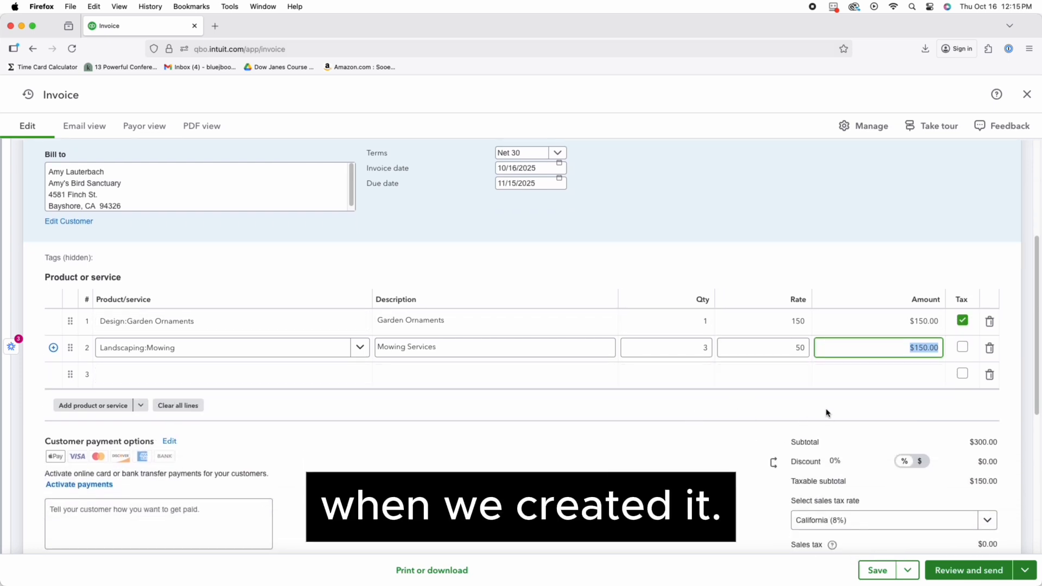
pyautogui.scroll(5, 858, 377)
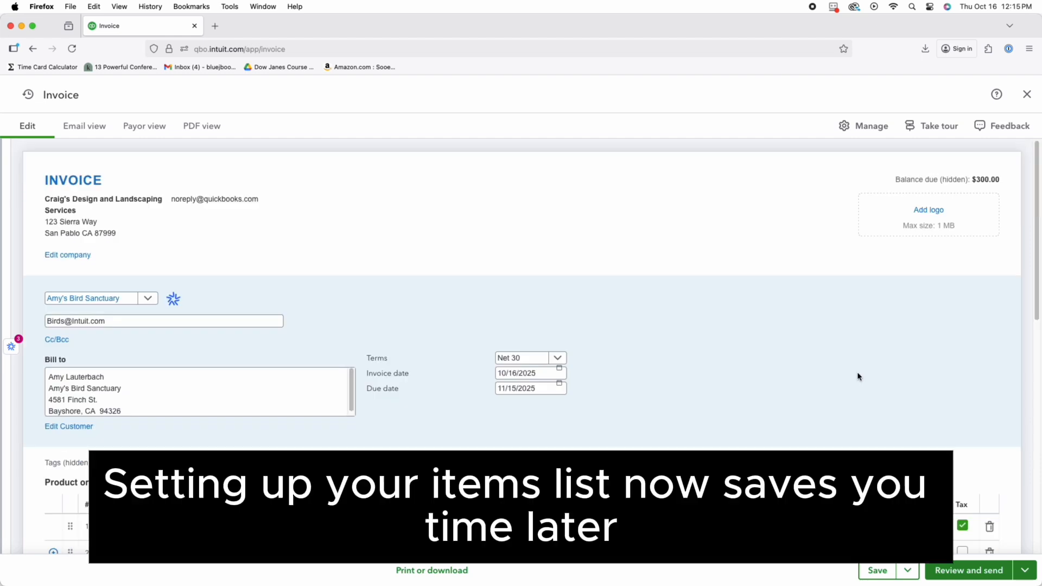